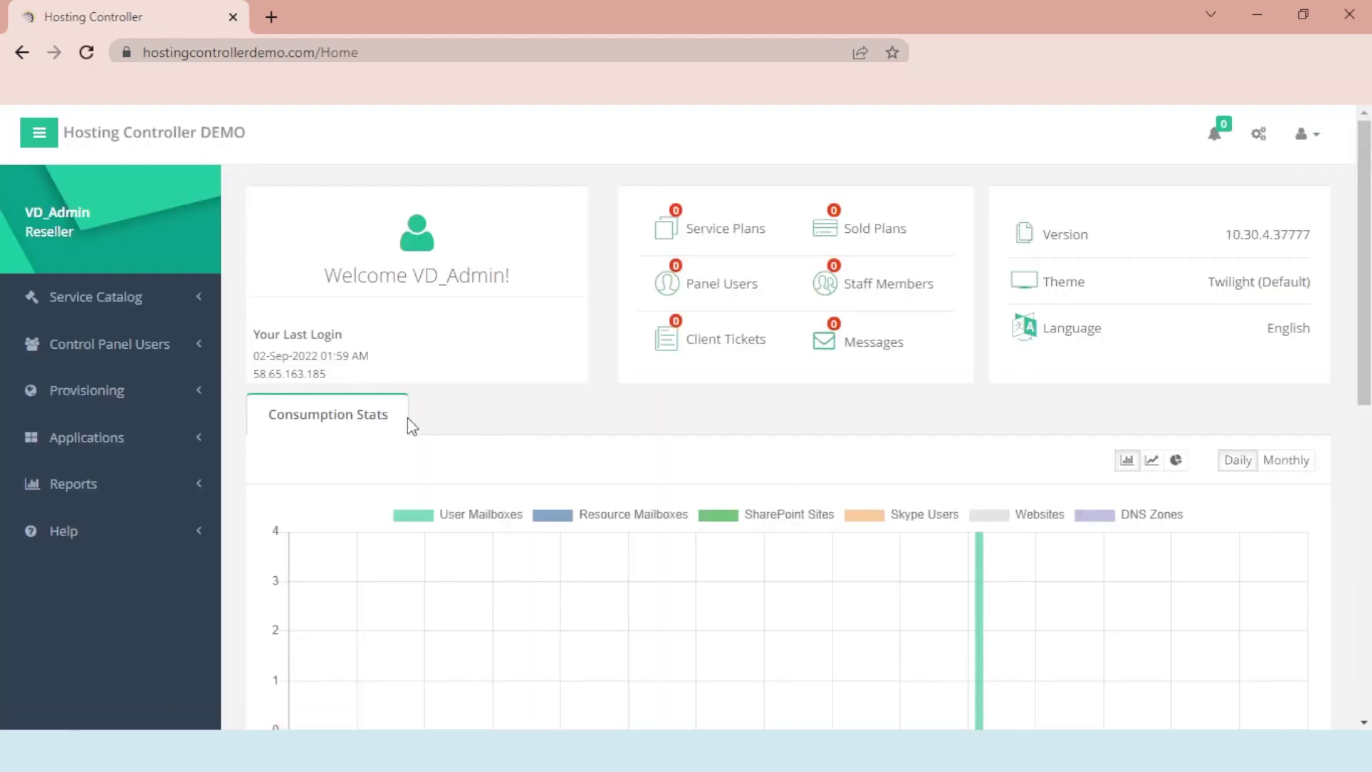
# Open the form for creating a distribution list in the fabrikam Exchange organization
pyautogui.click(148, 397)
pyautogui.click(133, 437)
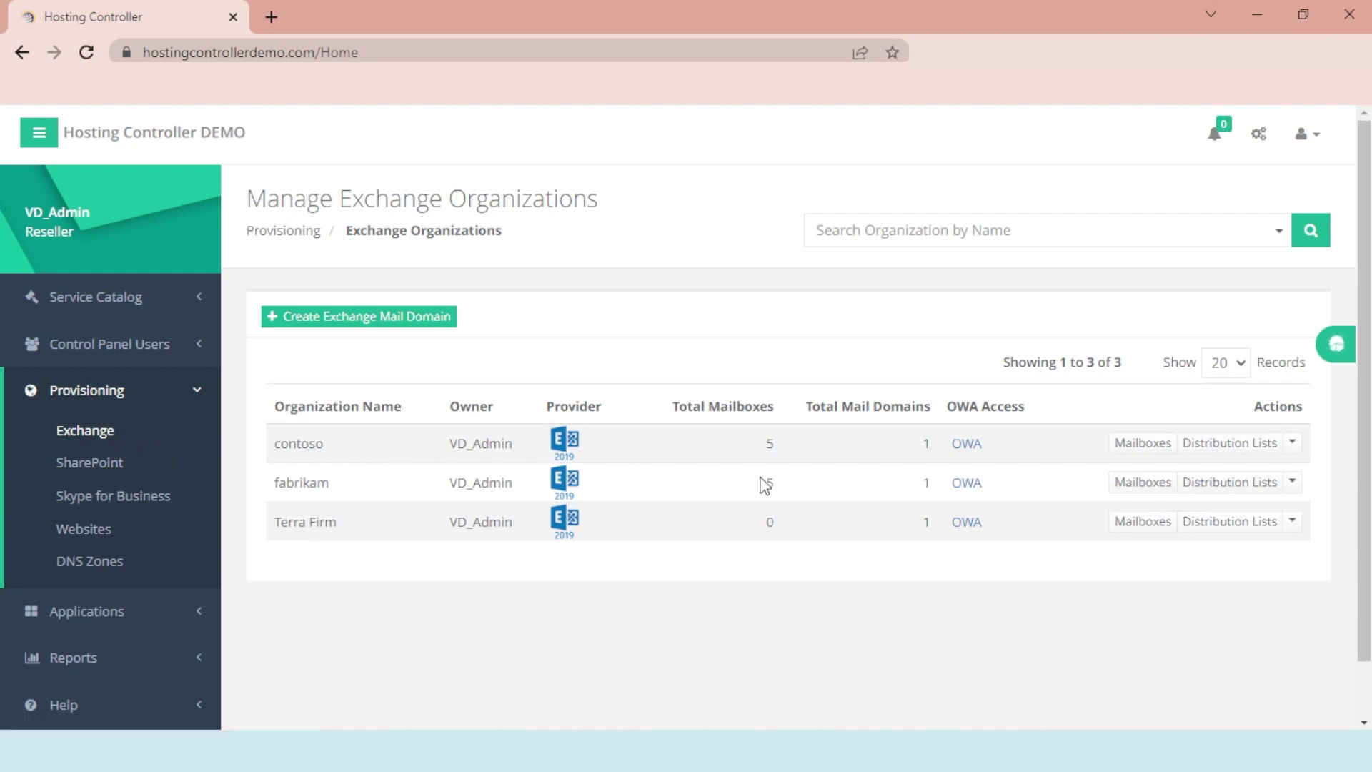
pyautogui.click(1222, 486)
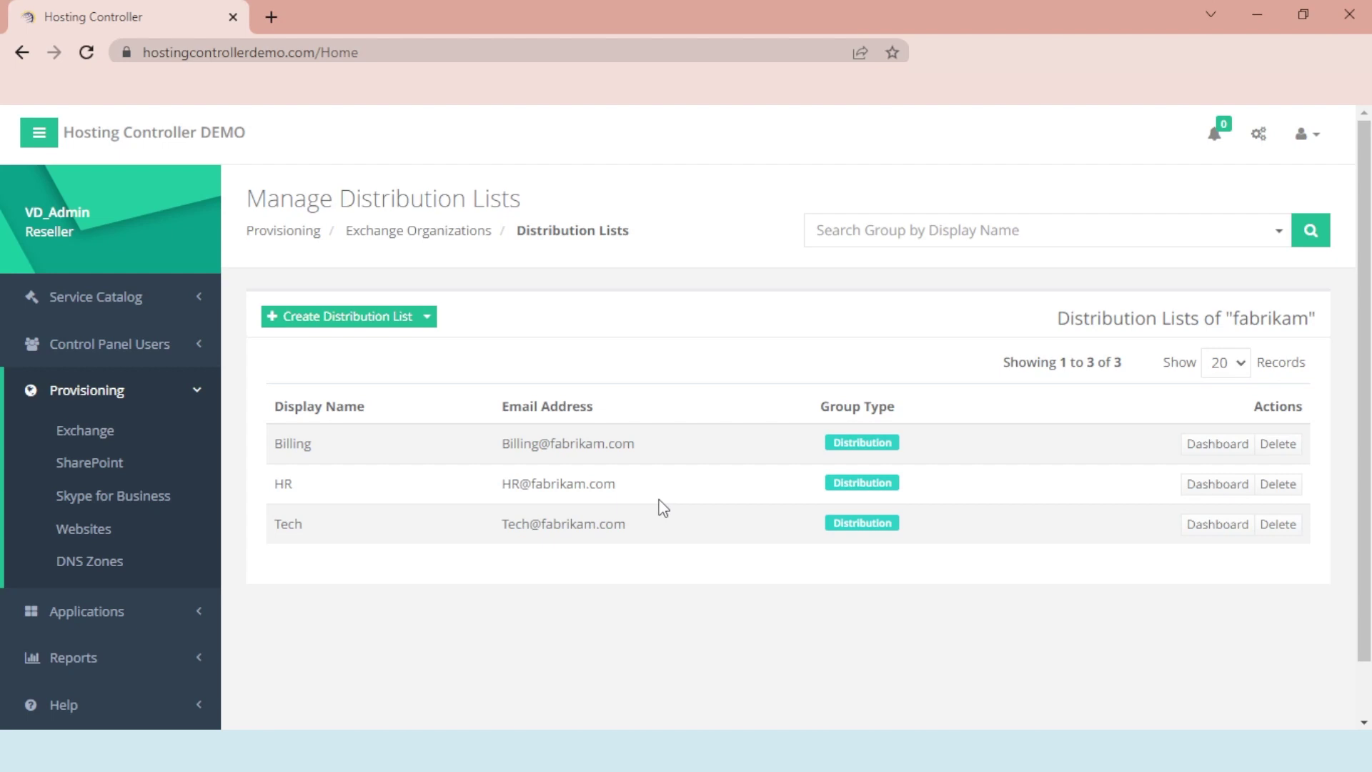
pyautogui.click(358, 322)
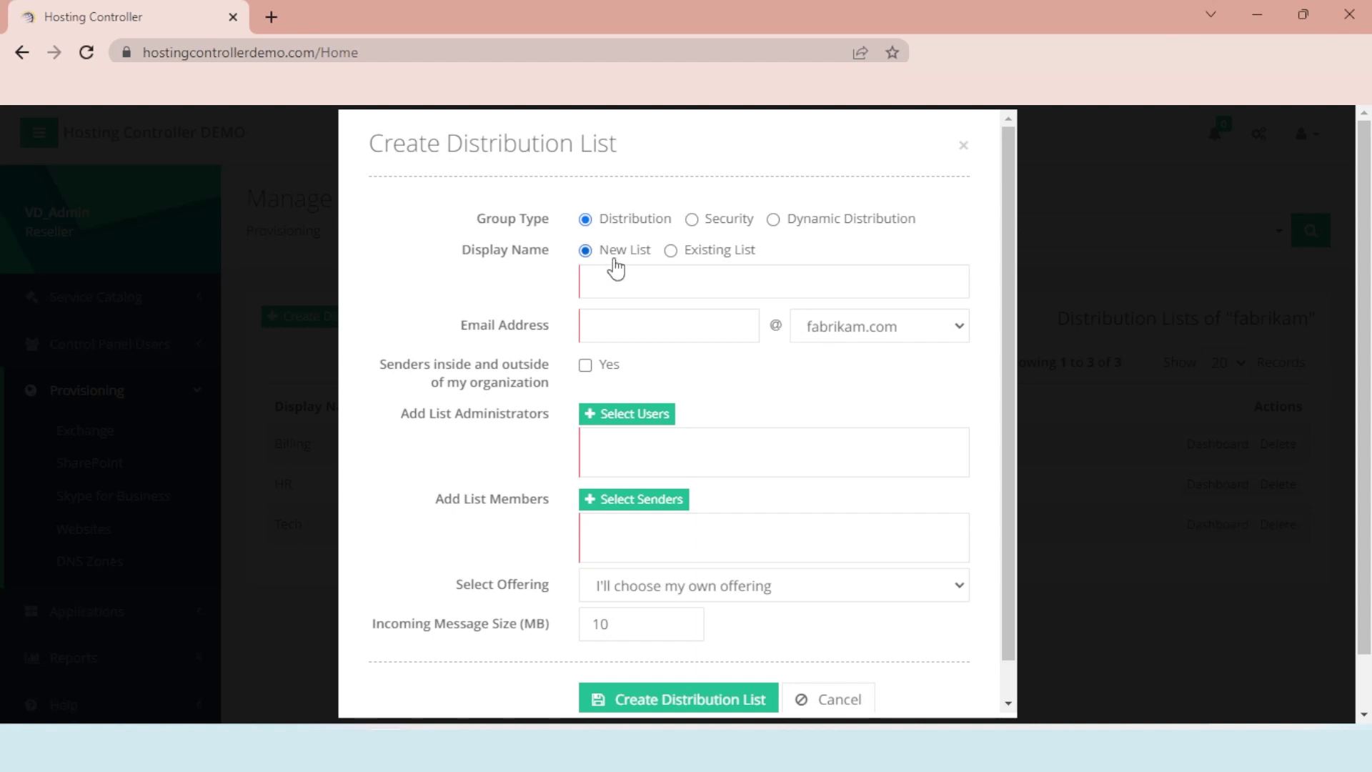
# Review the form for the Security and Dynamic Distribution group types, ending with the Distribution group type selected
pyautogui.click(717, 229)
pyautogui.click(806, 225)
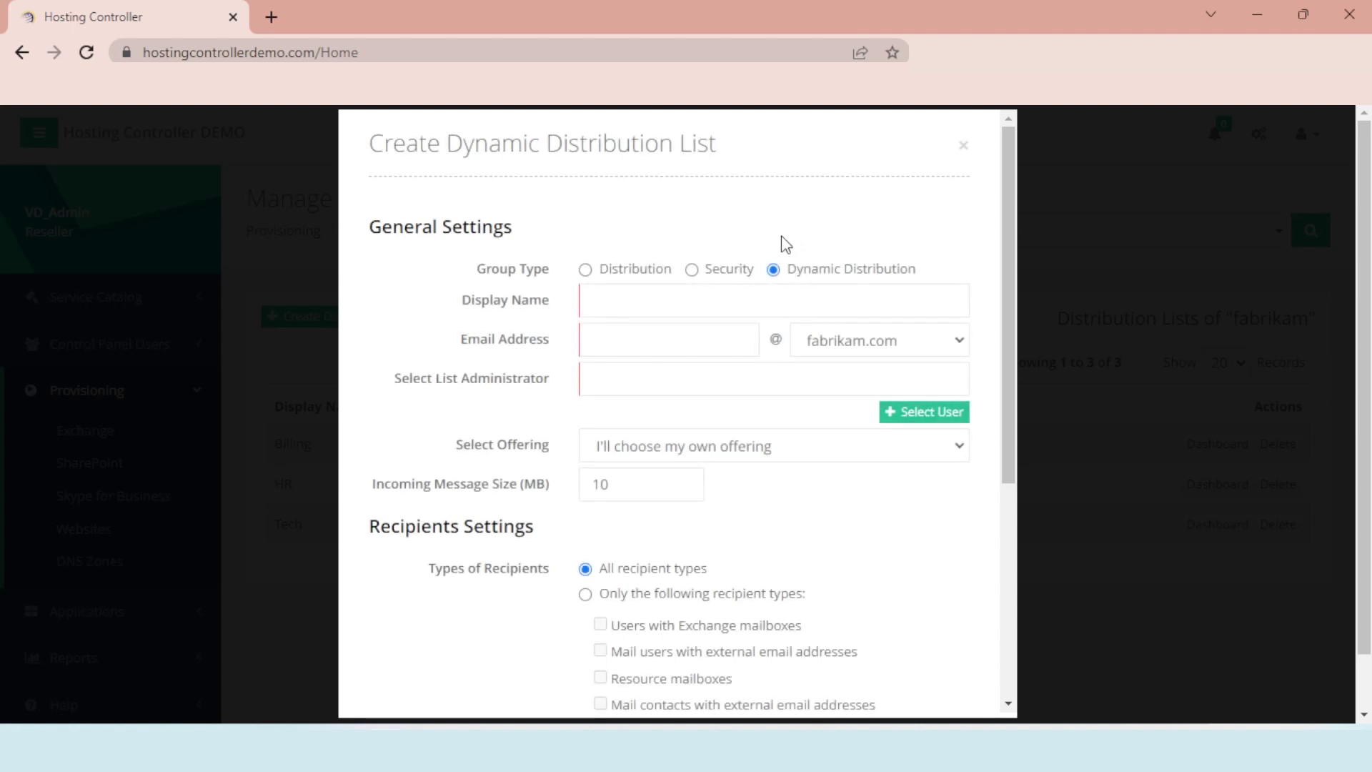
pyautogui.click(635, 271)
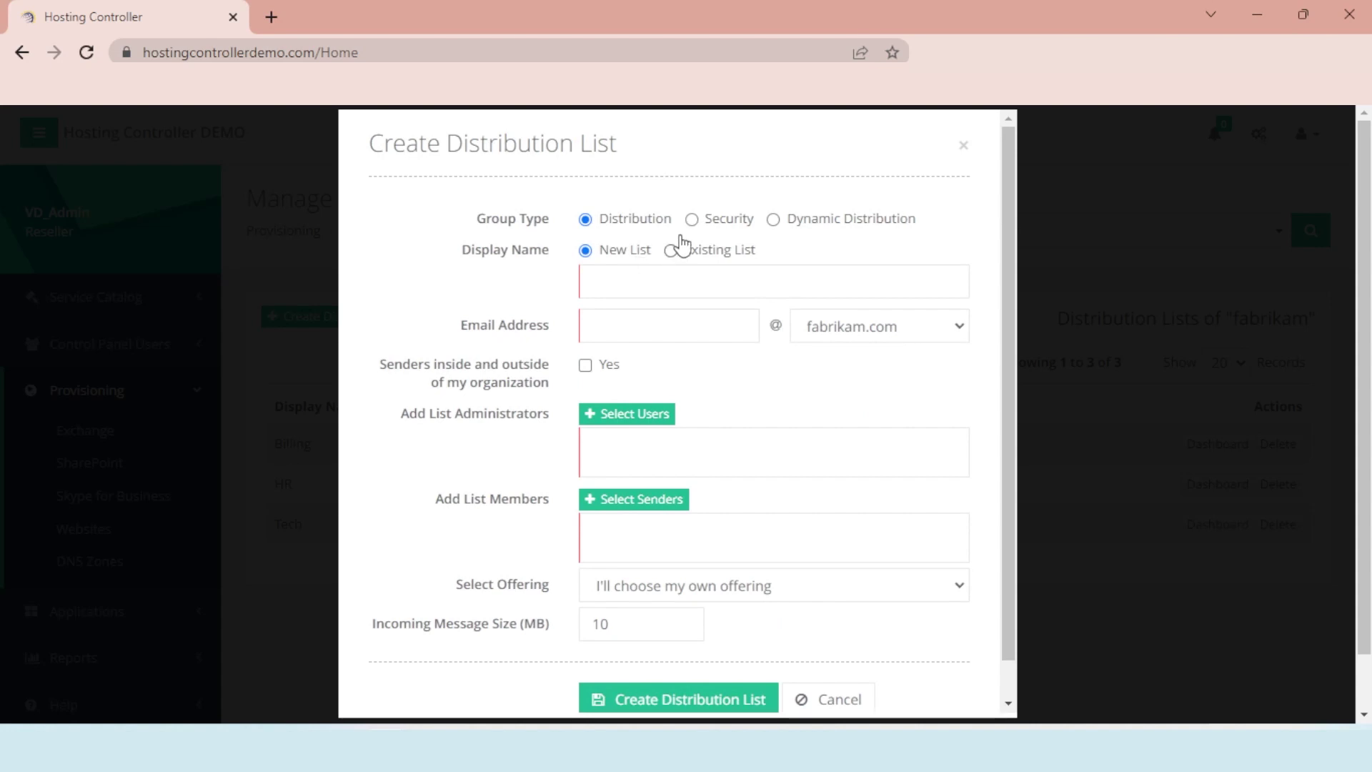
pyautogui.click(708, 224)
pyautogui.click(792, 232)
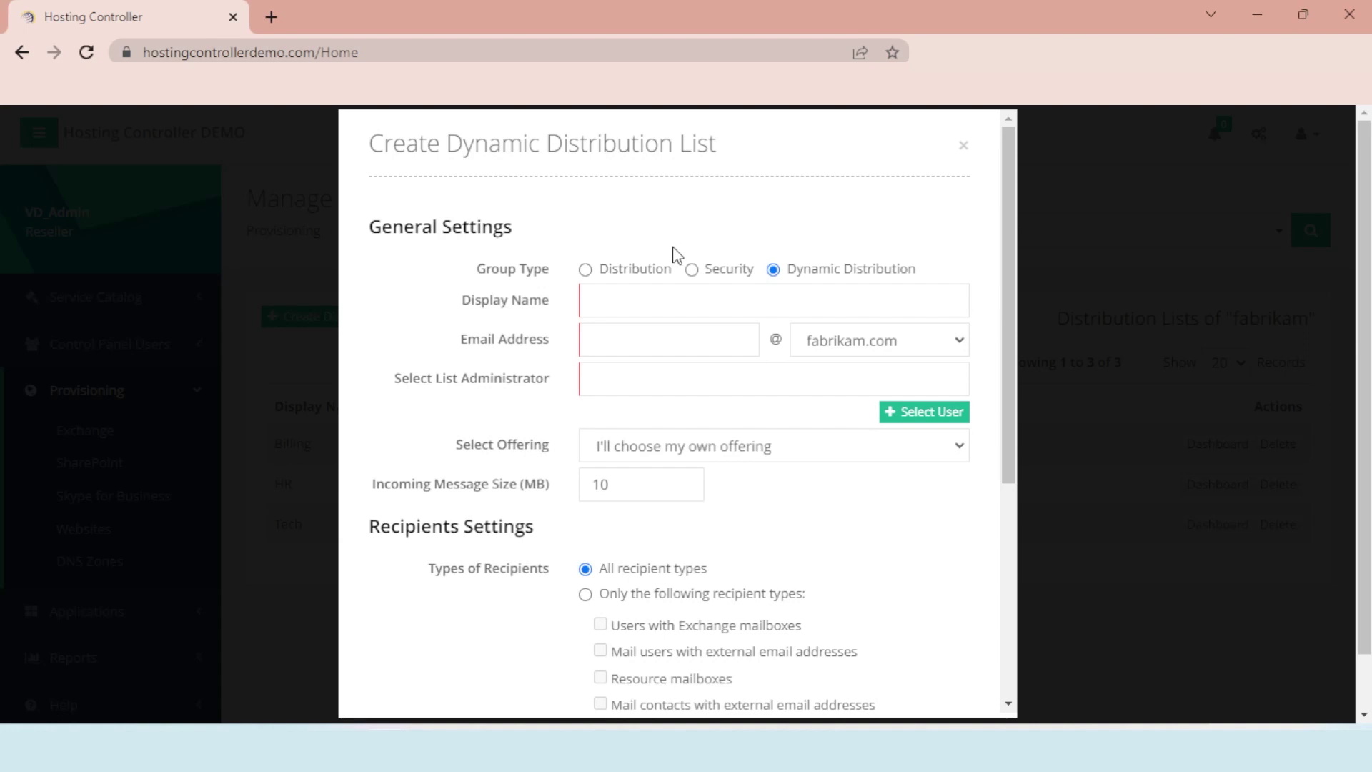
pyautogui.click(639, 268)
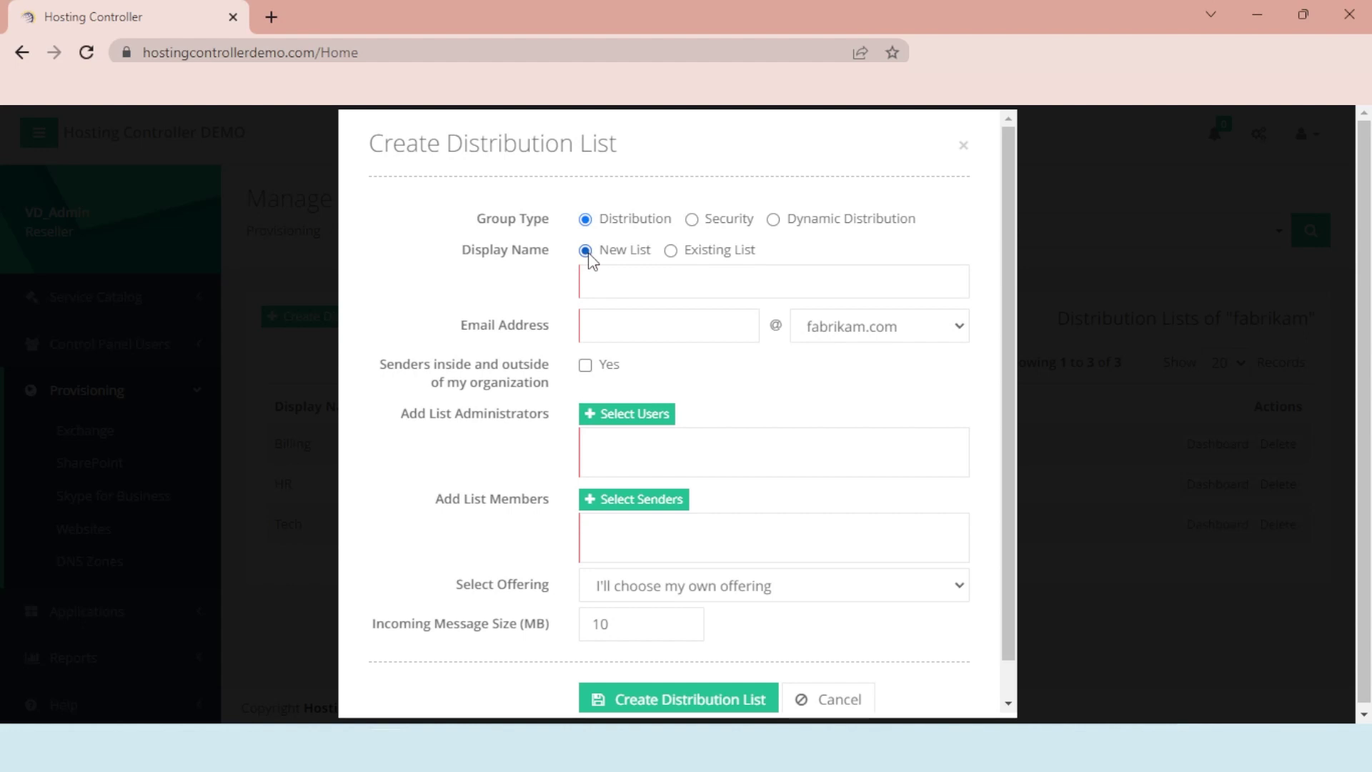
# Define a new list with the display name "sales", leaving the option for senders inside and outside the organization off
pyautogui.click(672, 256)
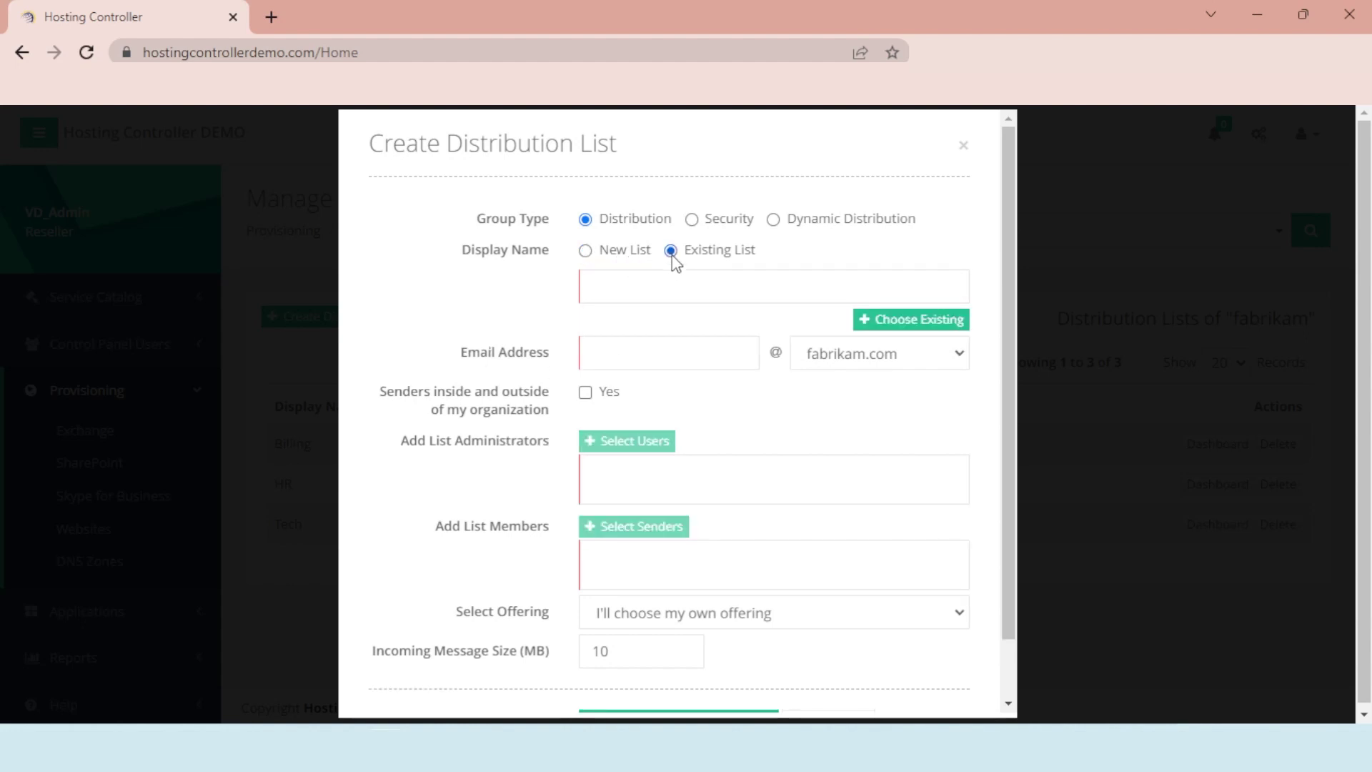
pyautogui.click(615, 256)
pyautogui.click(612, 306)
pyautogui.write('sales')
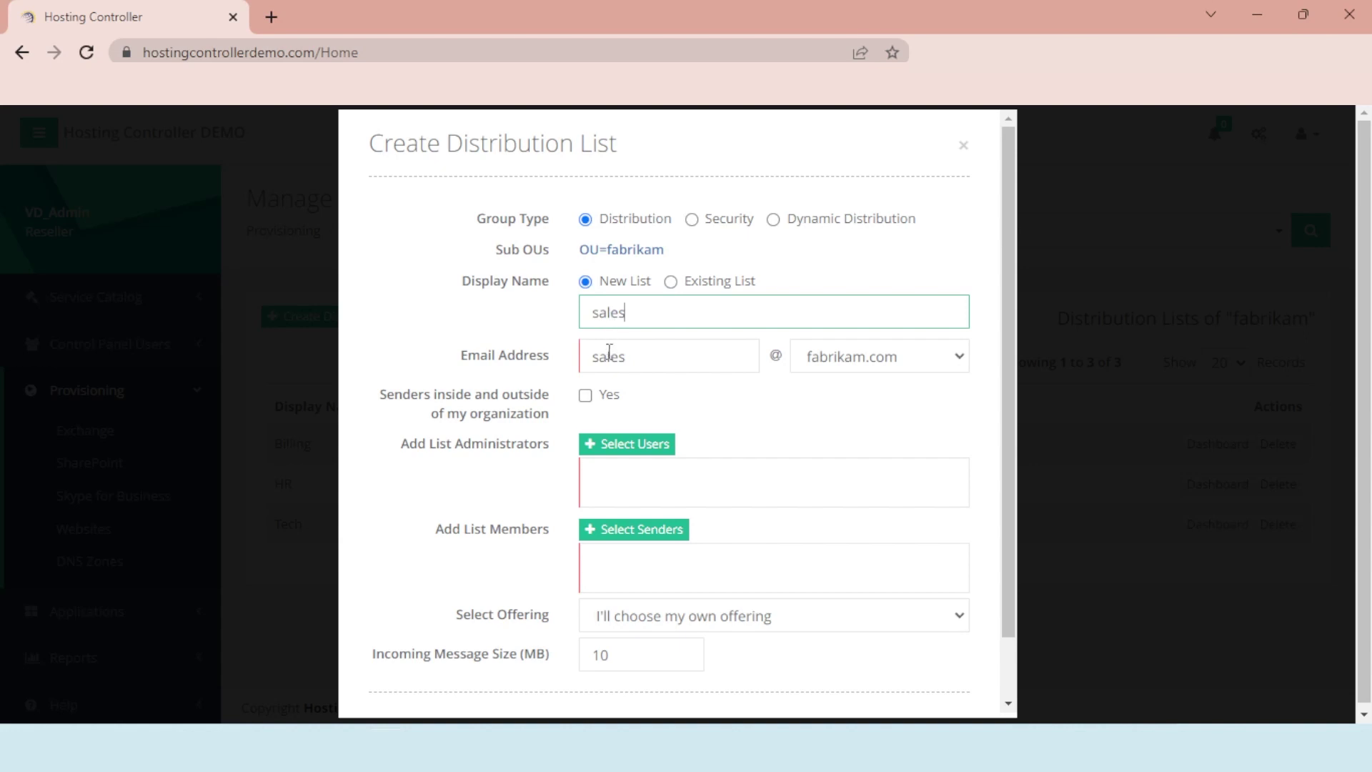
pyautogui.click(586, 395)
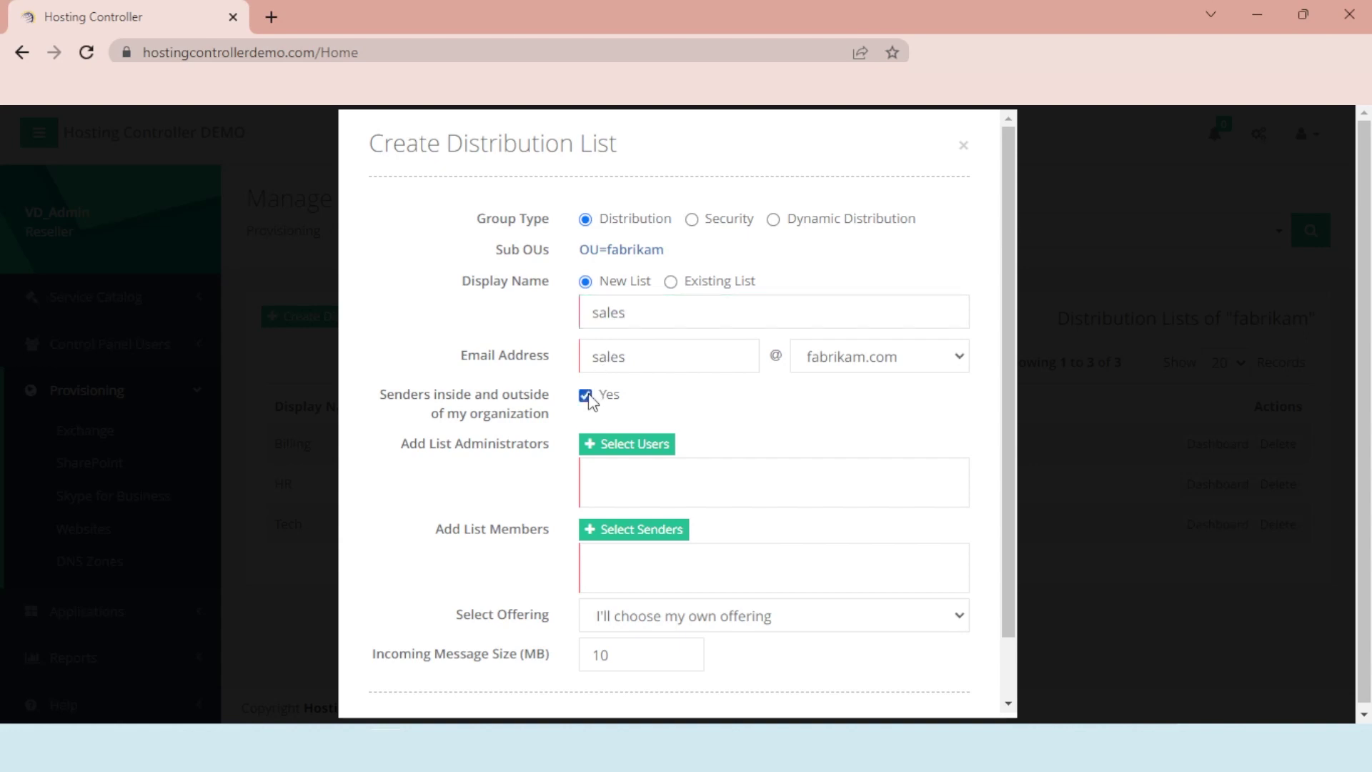
pyautogui.click(588, 397)
# Add only the first listed fabrikam user as the list administrator
pyautogui.click(599, 444)
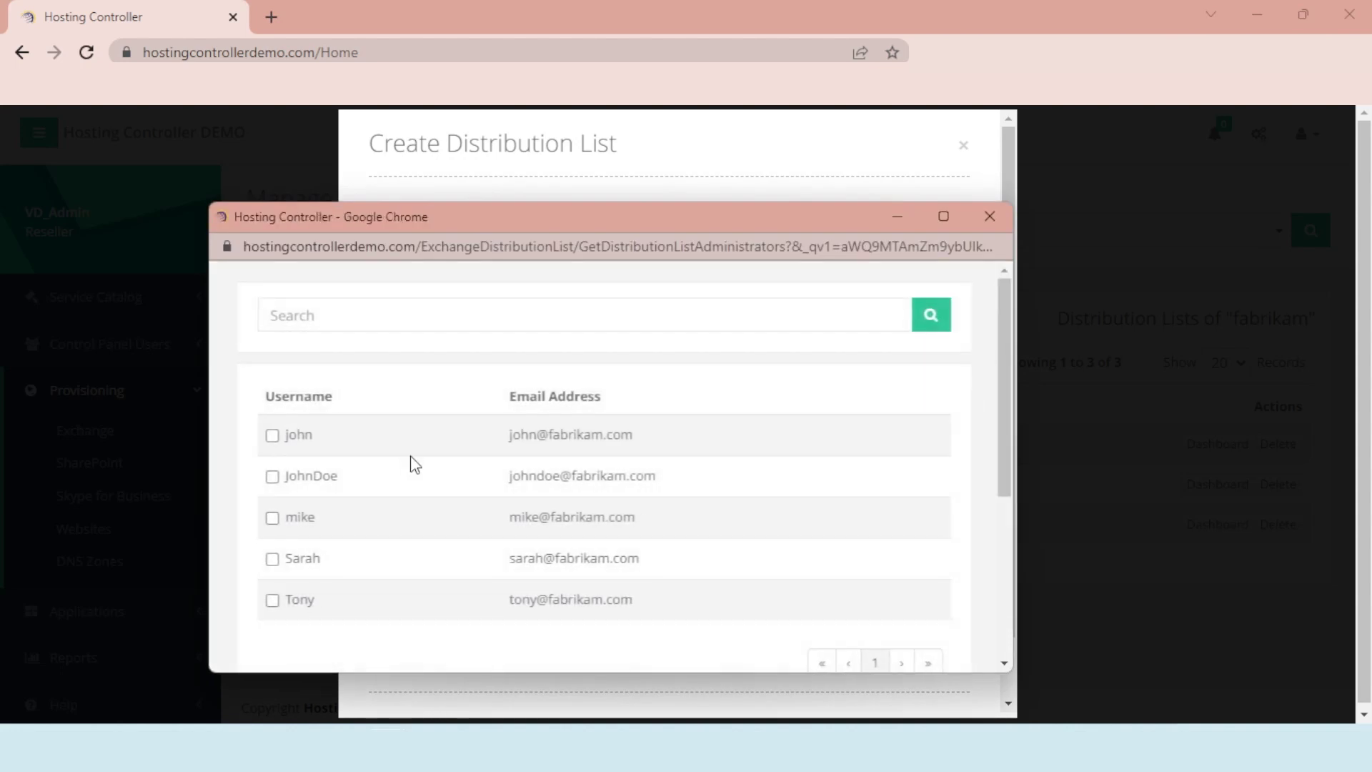
pyautogui.click(315, 477)
pyautogui.click(296, 438)
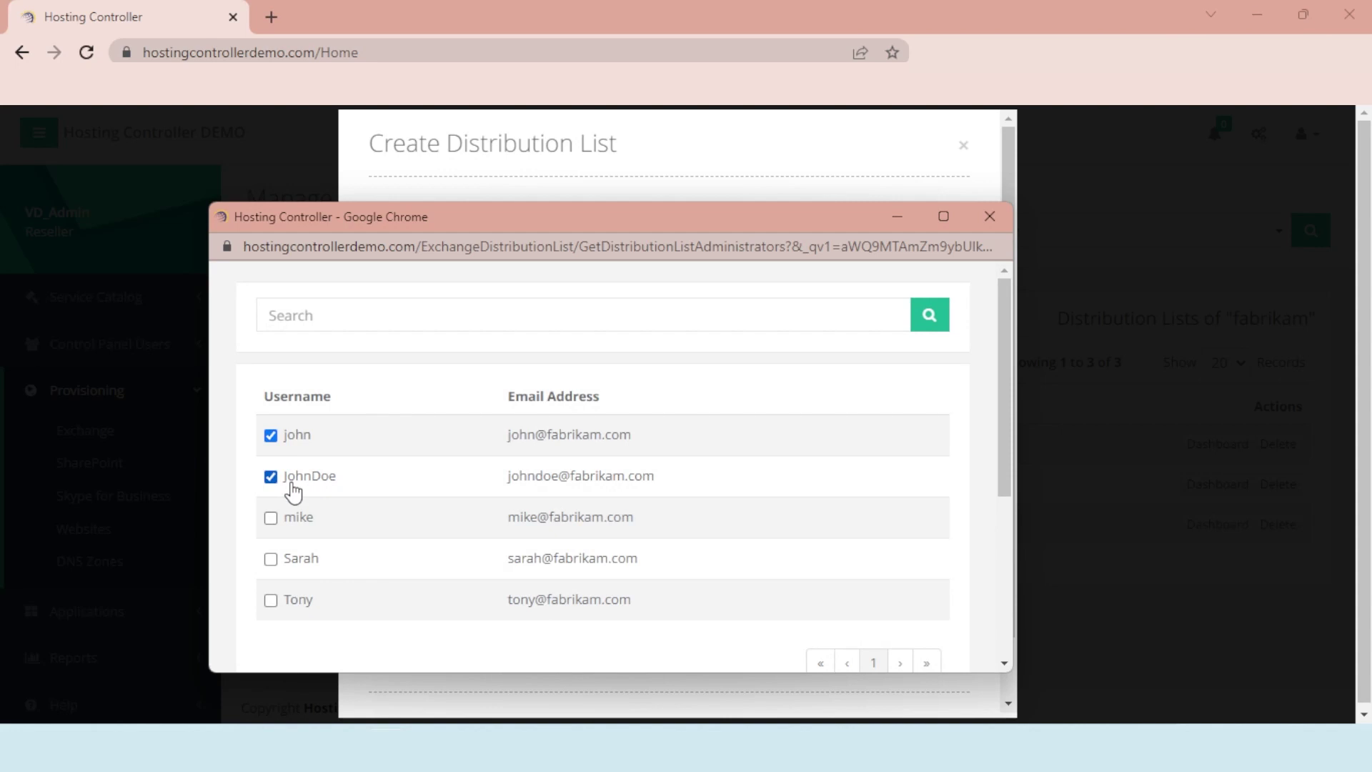
pyautogui.click(293, 480)
pyautogui.scroll(-1, 368, 476)
pyautogui.scroll(-2, 368, 477)
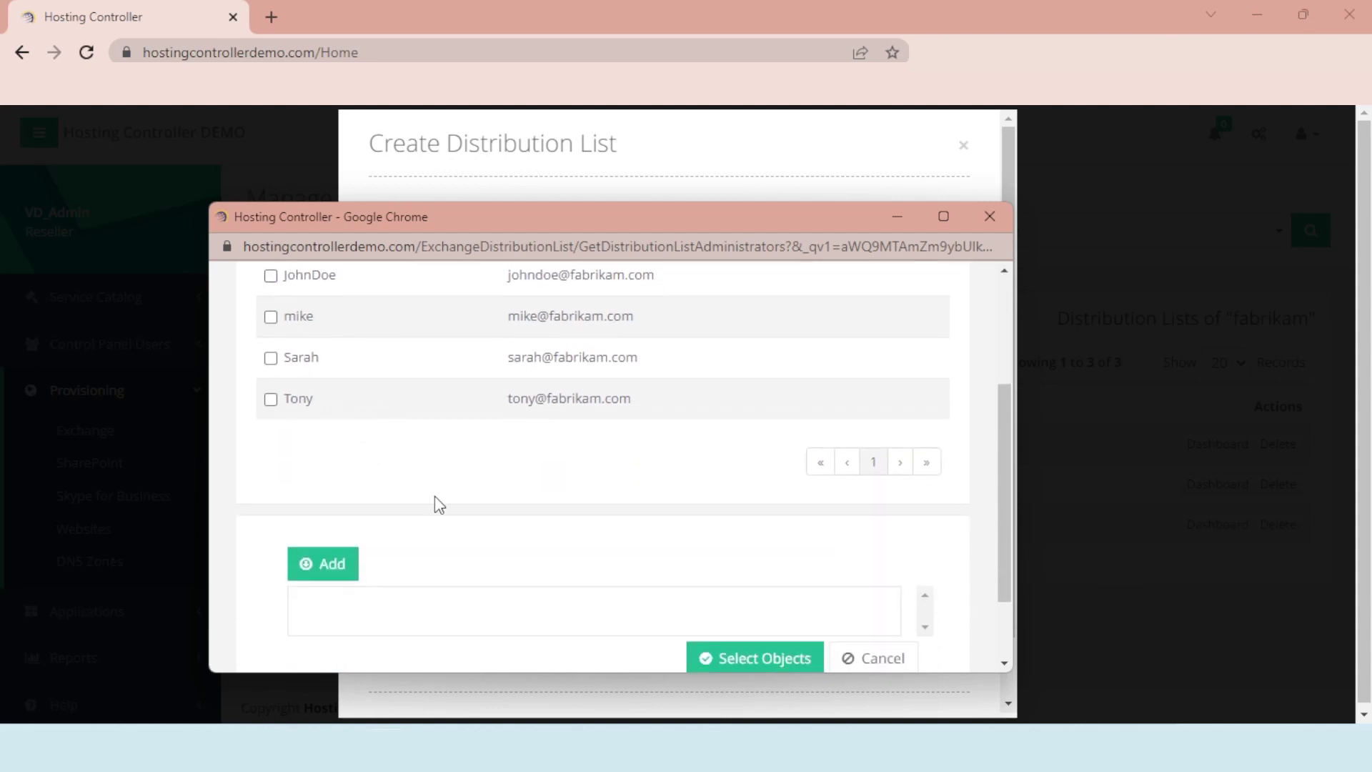
pyautogui.click(325, 565)
pyautogui.click(739, 656)
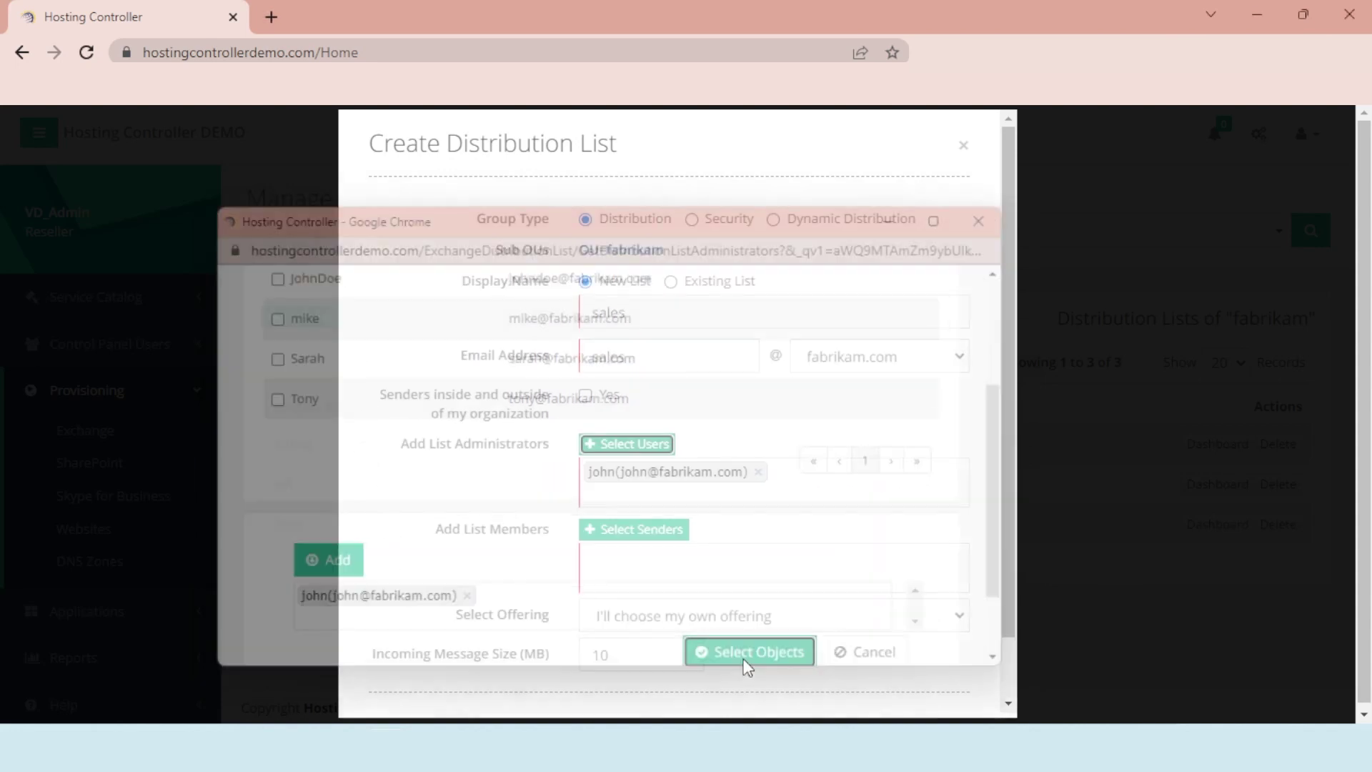
# Add the last three listed fabrikam users as members of the distribution list
pyautogui.click(641, 529)
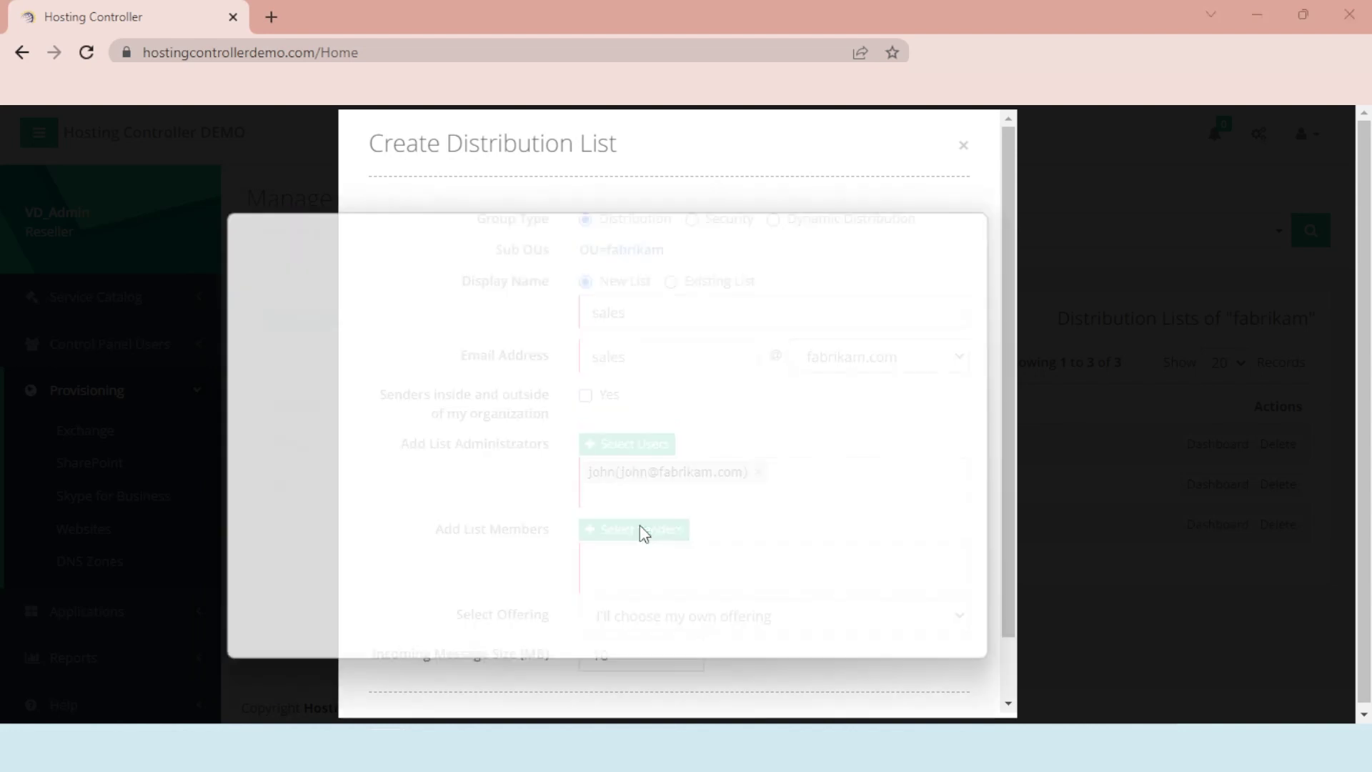
pyautogui.scroll(-3, 395, 527)
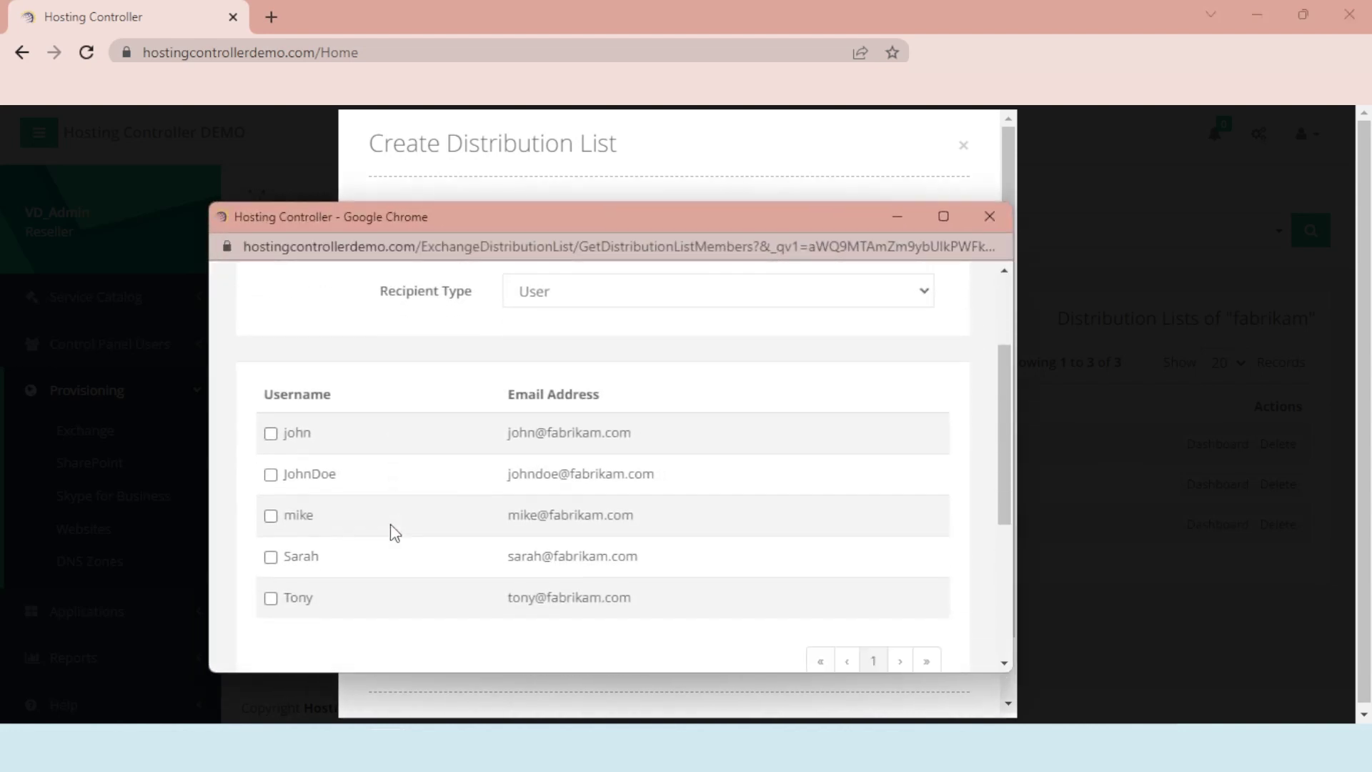
pyautogui.click(278, 553)
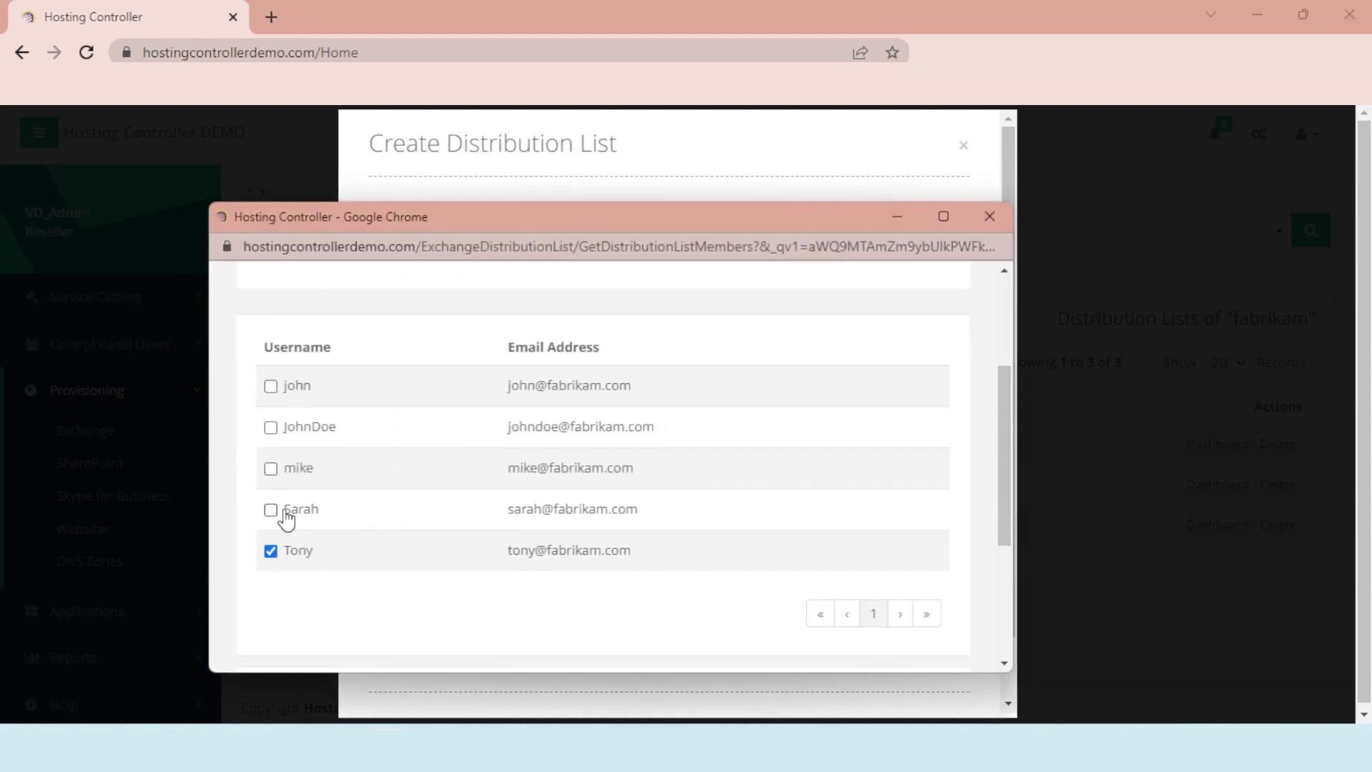
pyautogui.click(277, 510)
pyautogui.scroll(-3, 675, 572)
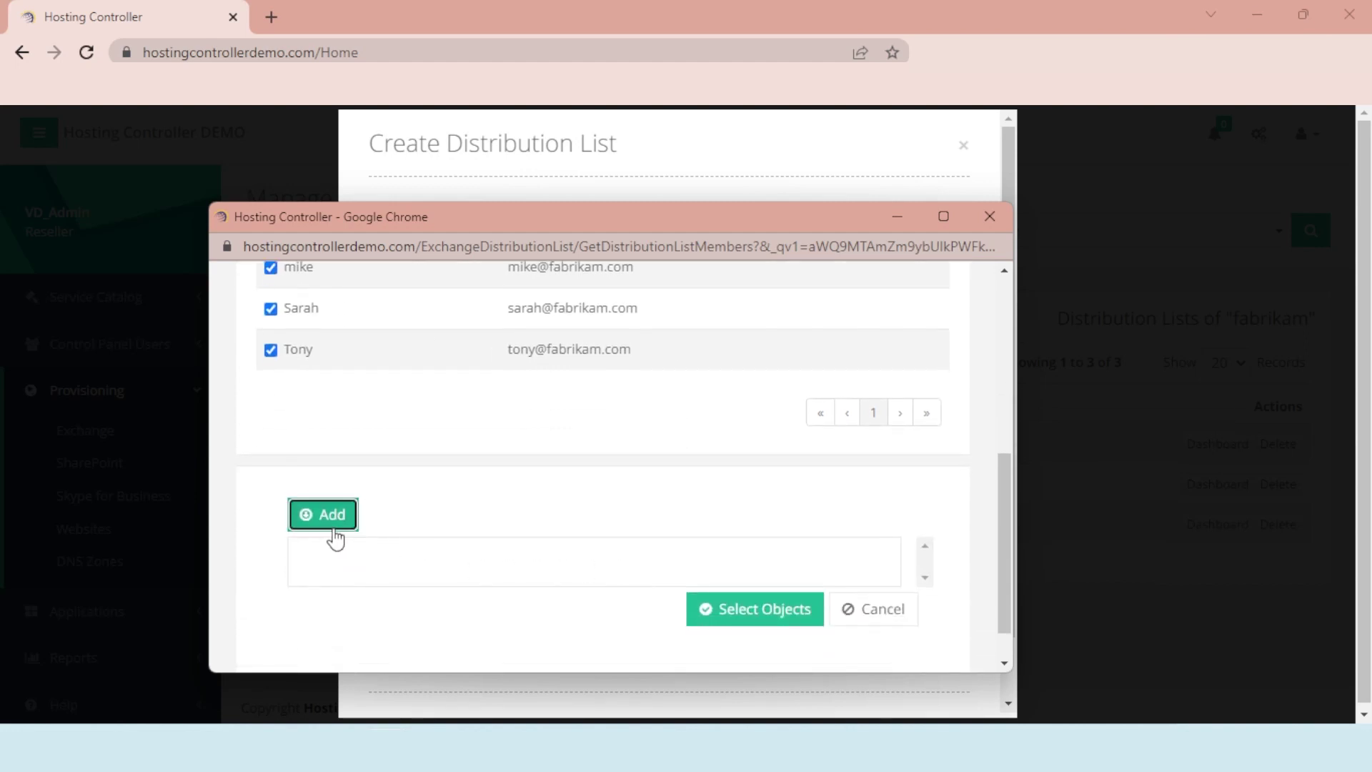
pyautogui.click(332, 528)
pyautogui.click(744, 613)
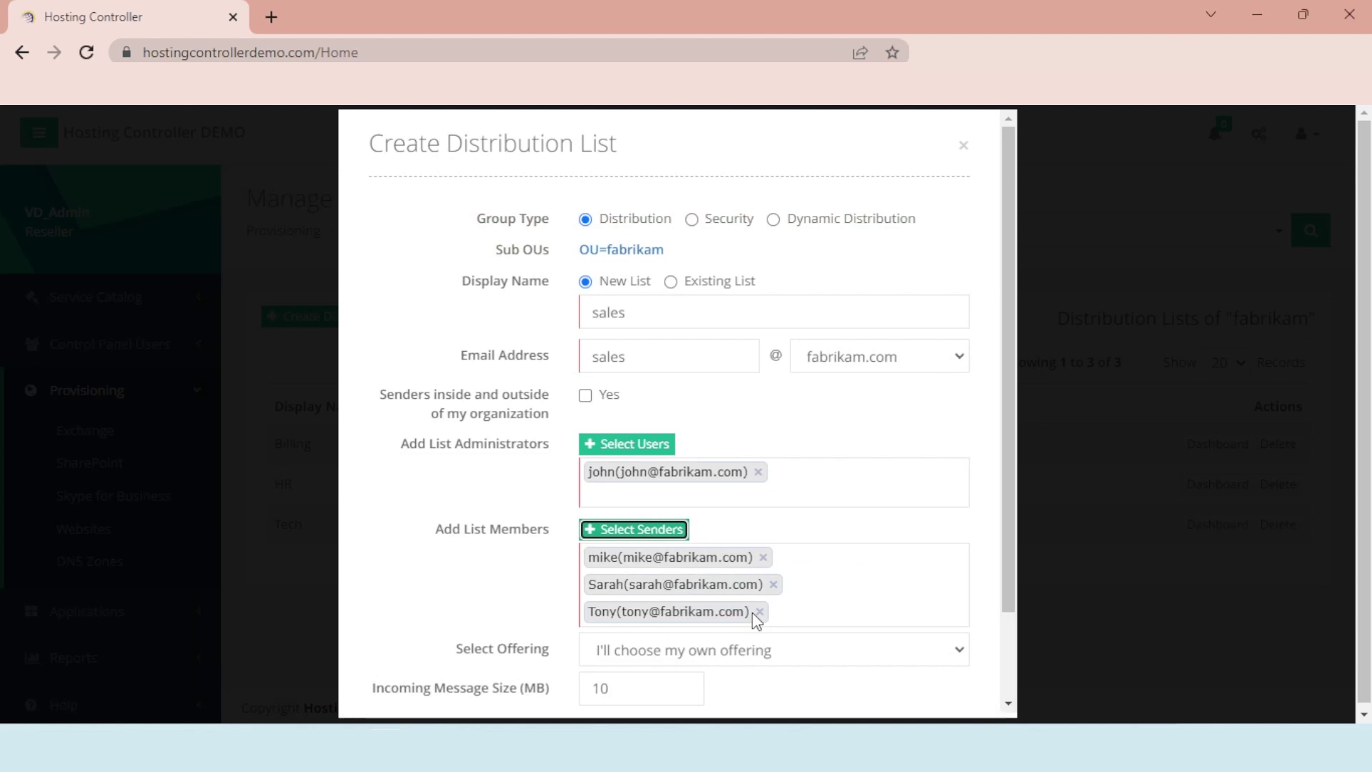
# Create the distribution list, keeping "I'll choose my own offering" and an incoming message size of 10 MB
pyautogui.scroll(-2, 753, 616)
pyautogui.click(731, 555)
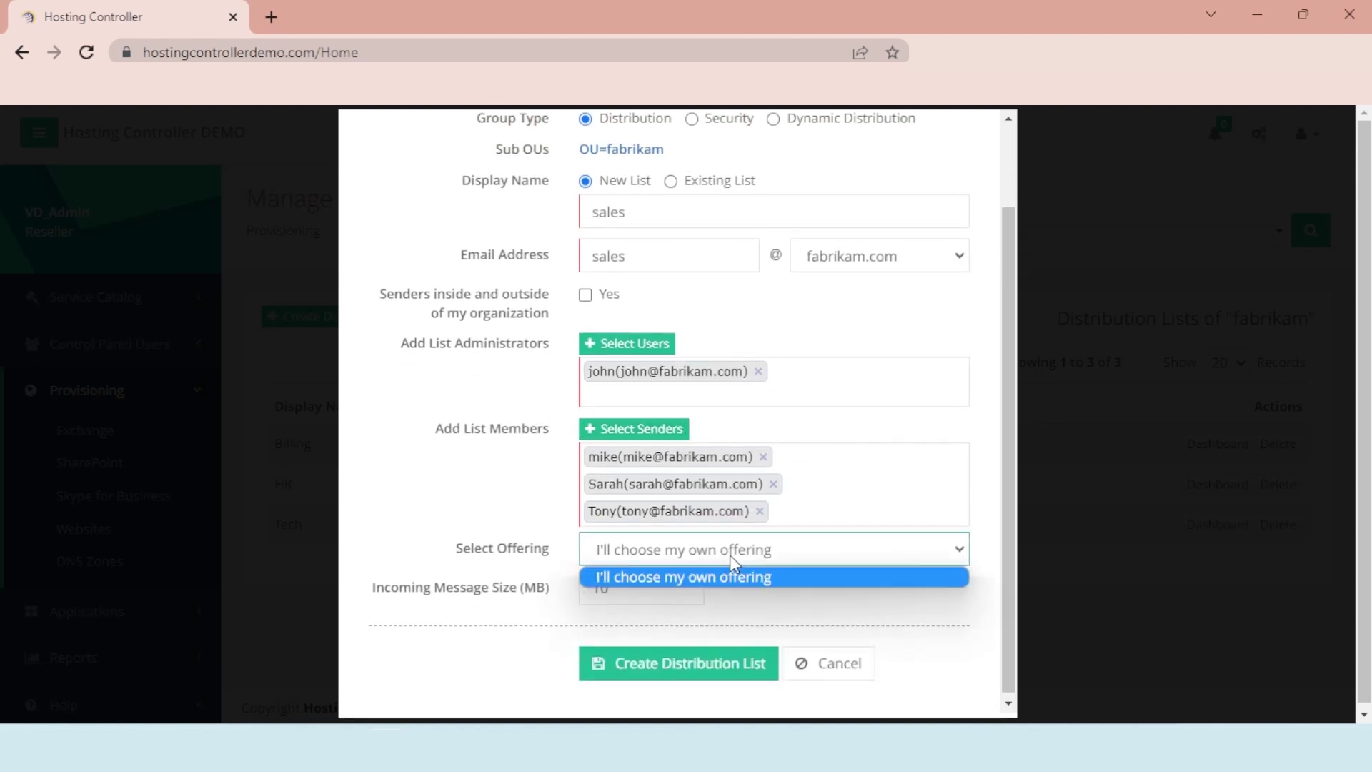
pyautogui.click(731, 554)
pyautogui.click(643, 585)
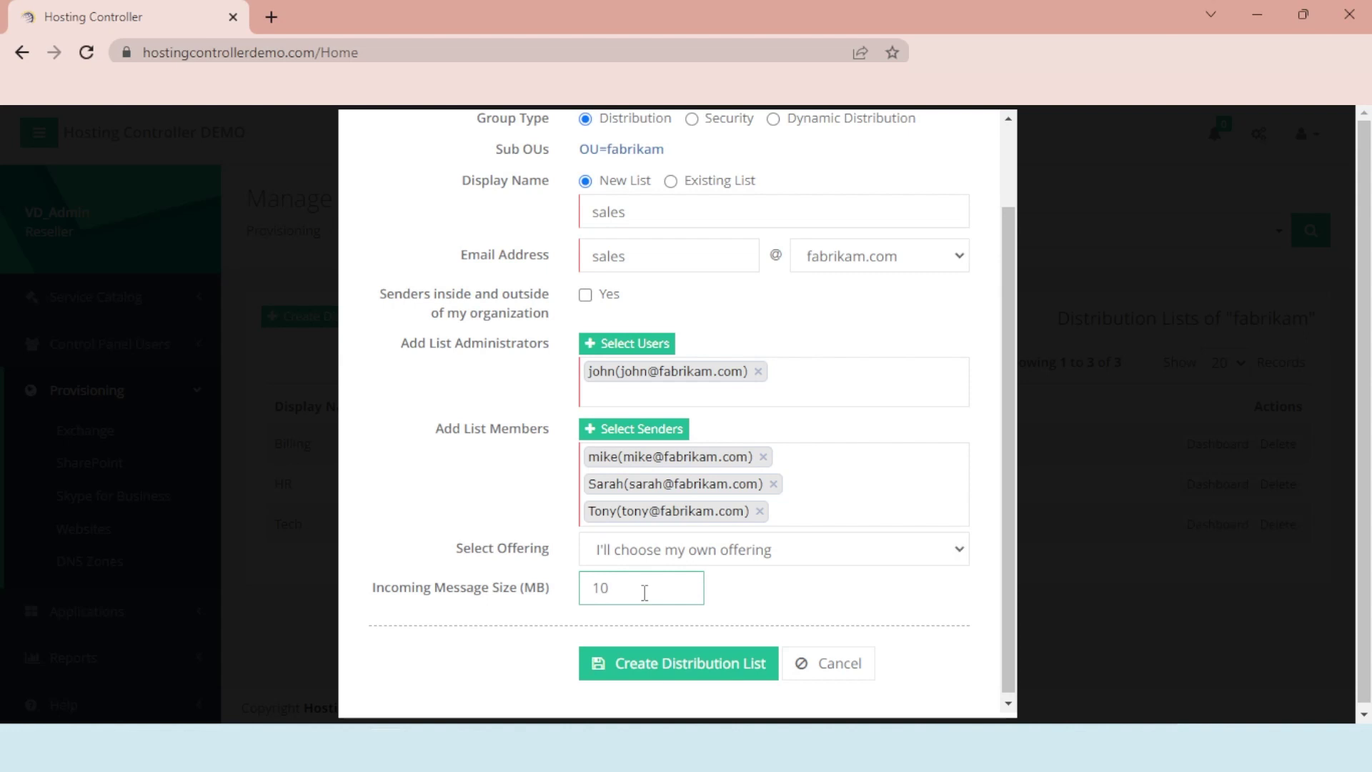
pyautogui.click(661, 666)
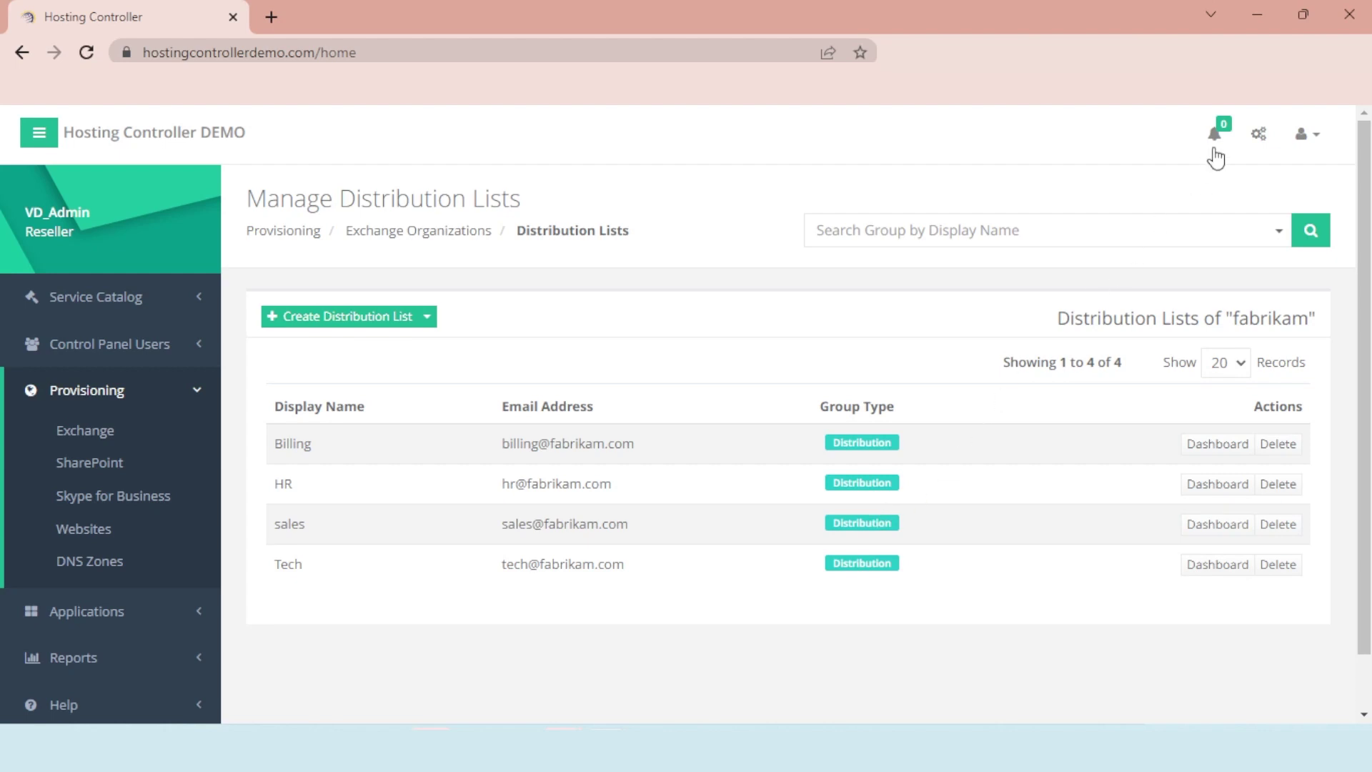
# Log out of the reseller account
pyautogui.click(1296, 133)
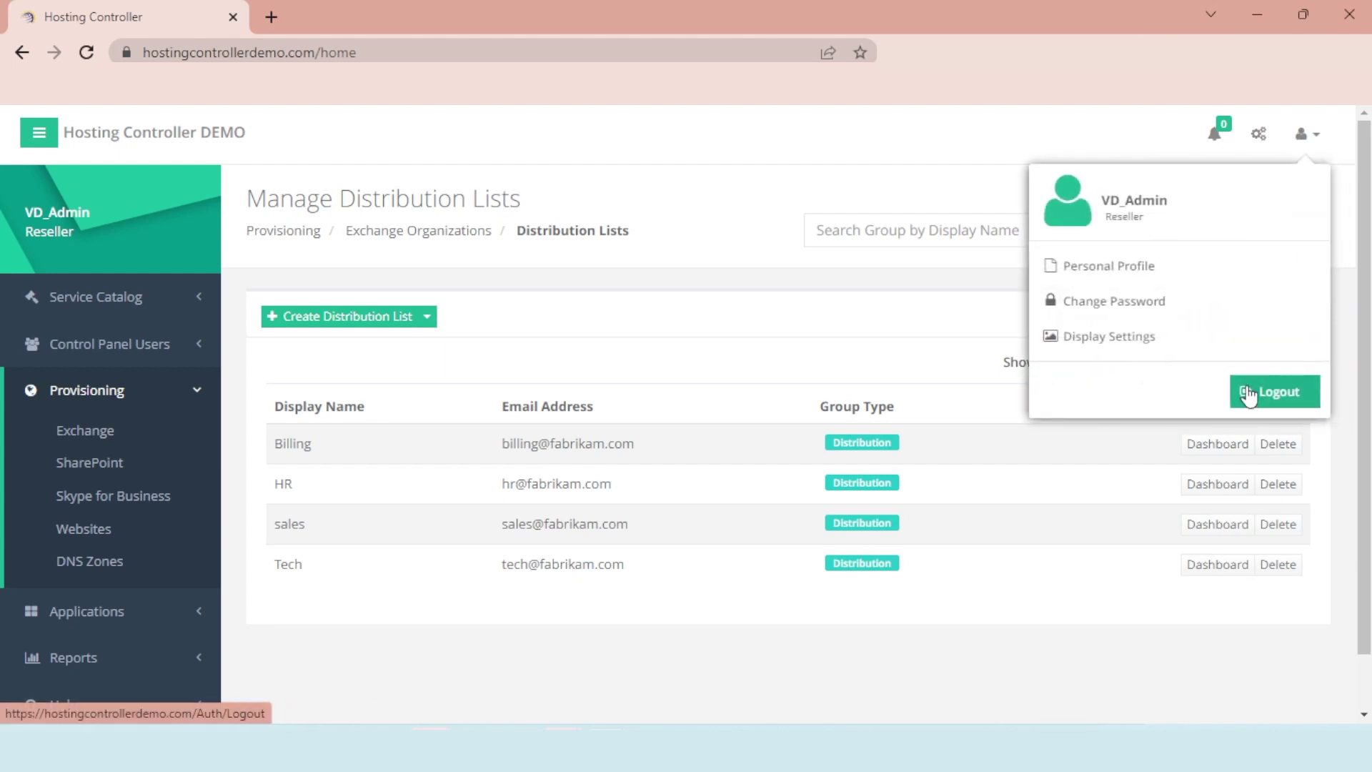
pyautogui.click(1252, 398)
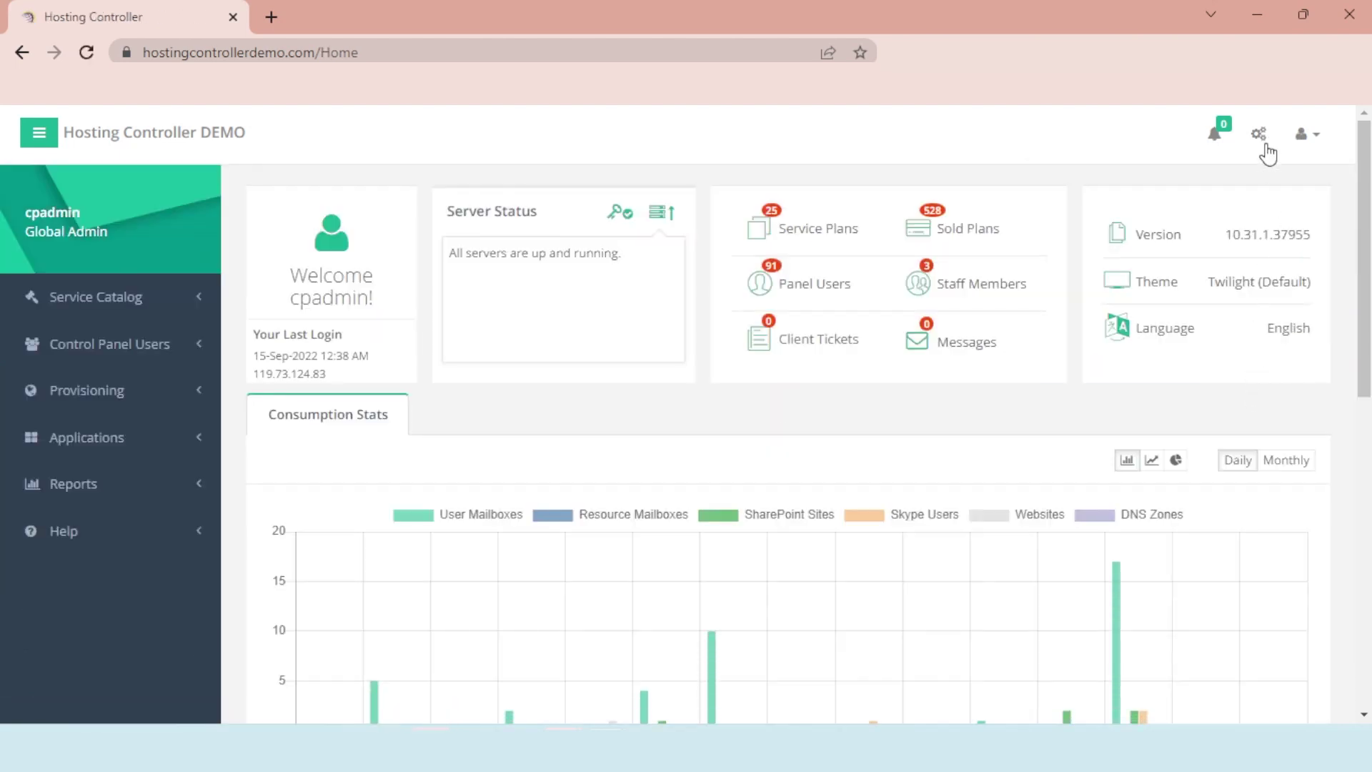
# Open the system's user audit logs and view the entries for the VD_Admin reseller's latest distribution list action
pyautogui.click(1264, 147)
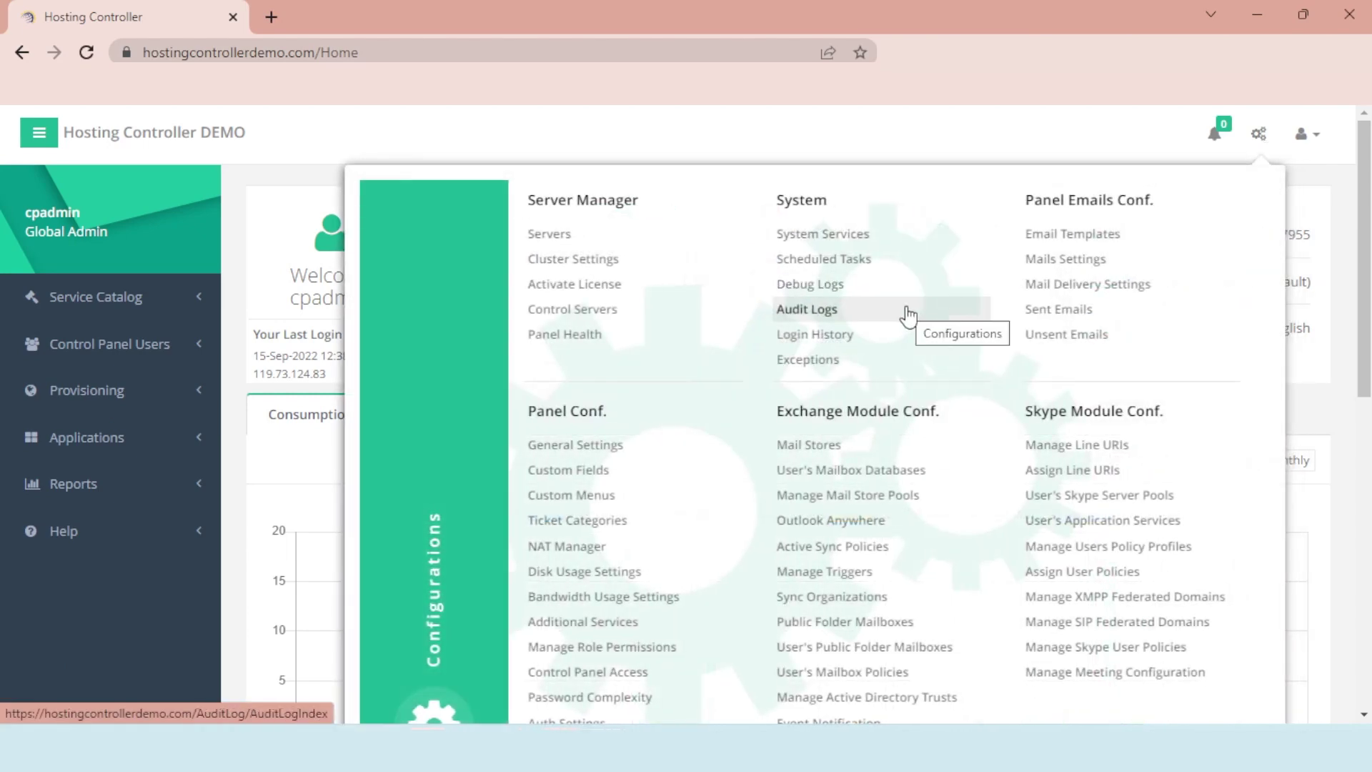
pyautogui.click(807, 310)
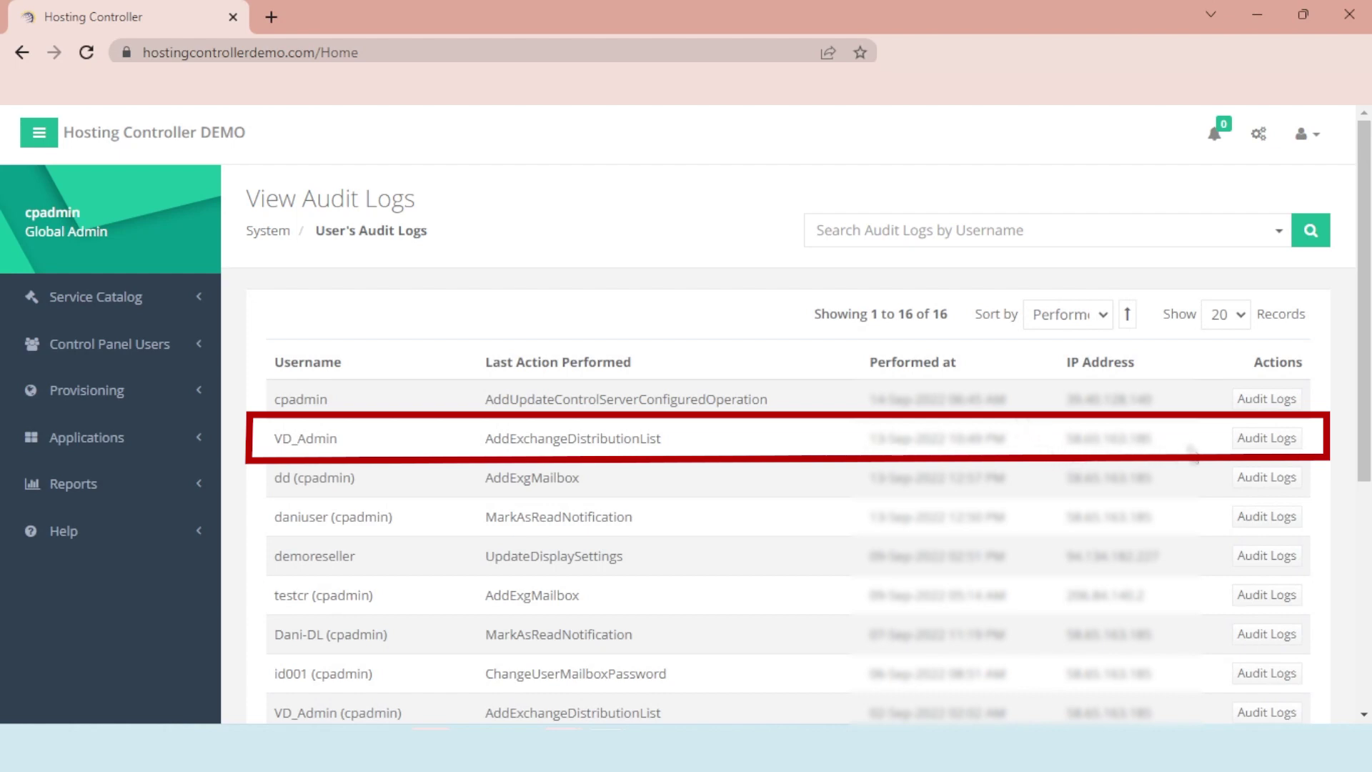
pyautogui.click(1265, 440)
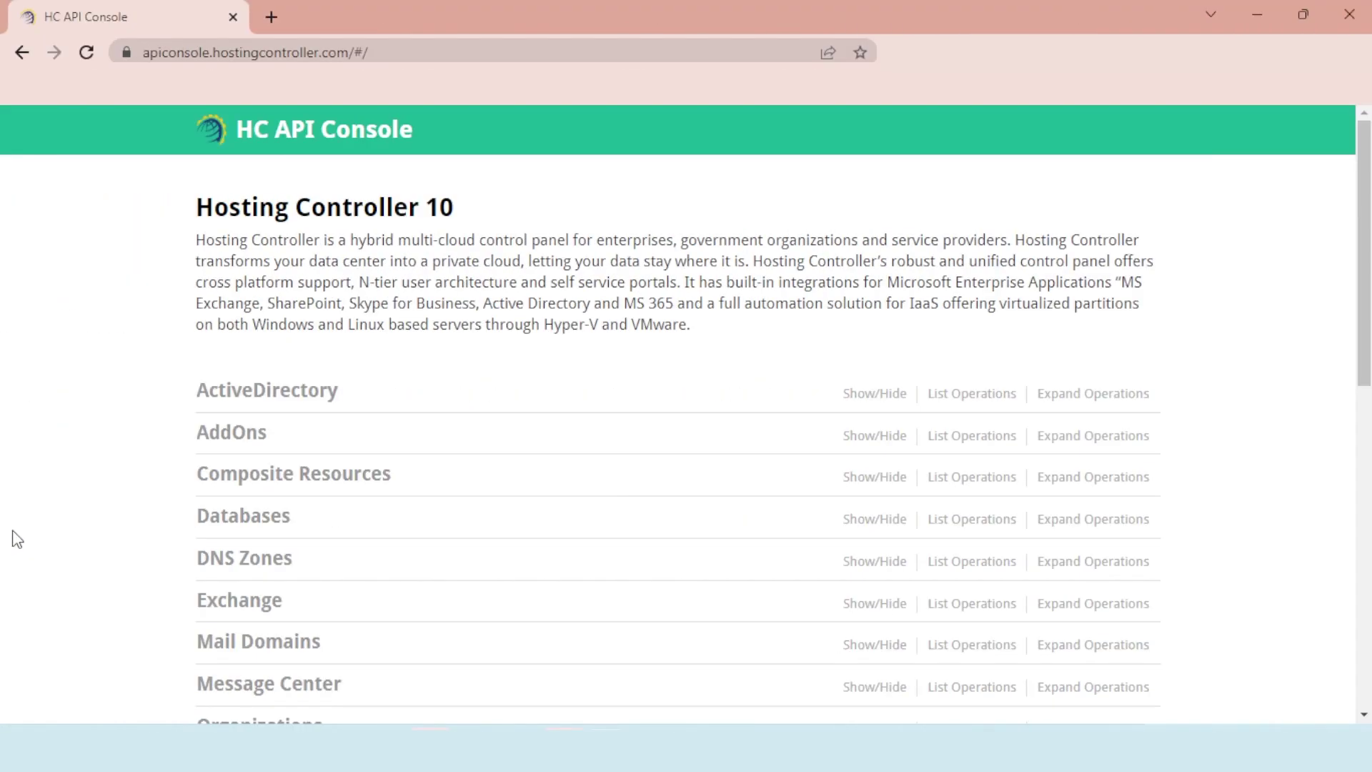
# In the HC API Console, expand the Exchange operations and examine the distribution list endpoints
pyautogui.scroll(-3, 17, 538)
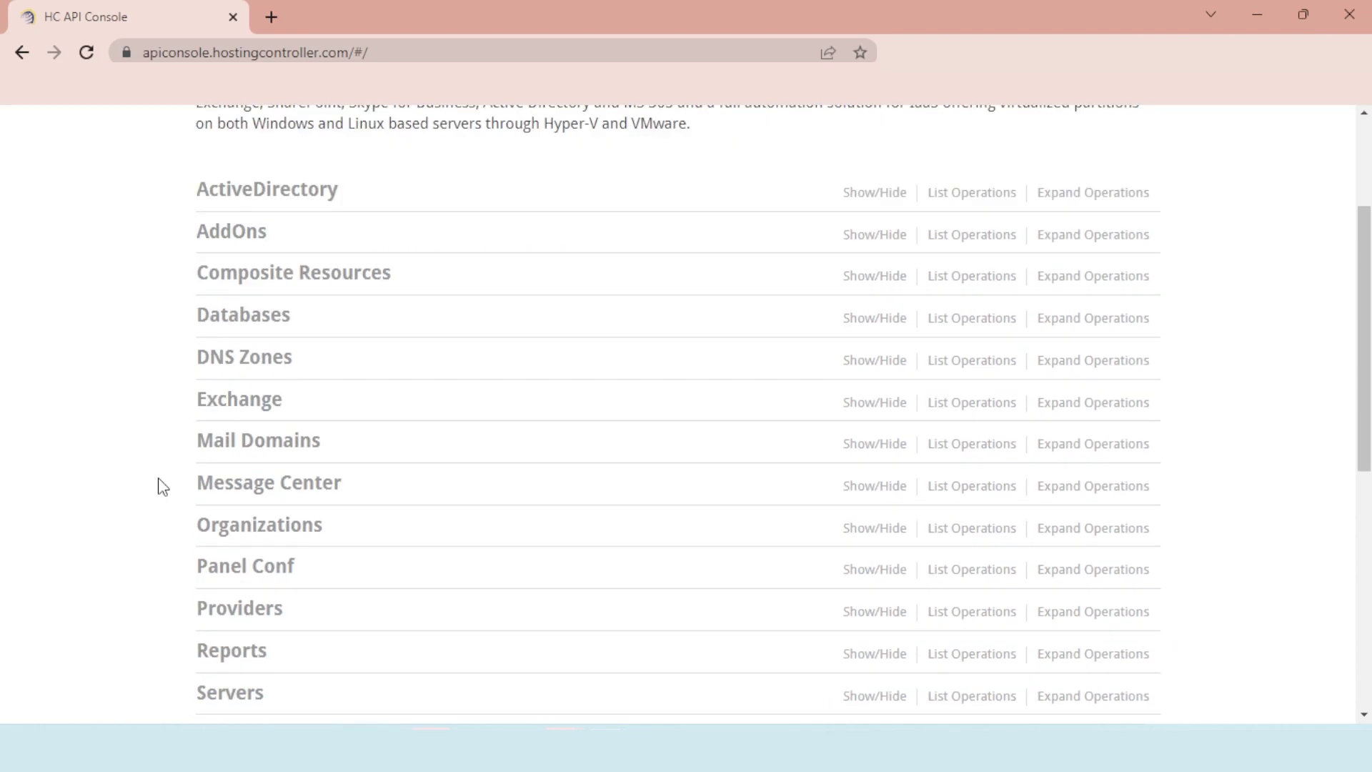
pyautogui.click(221, 404)
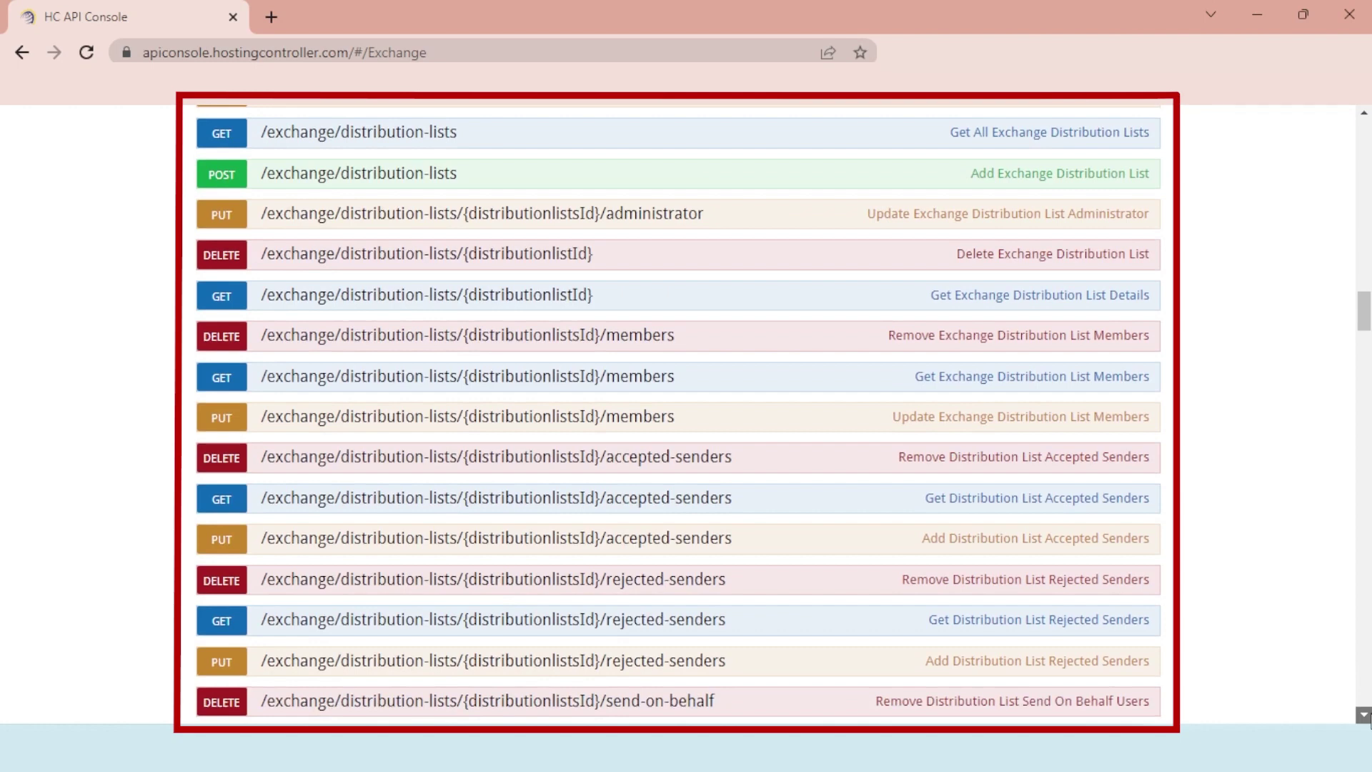
pyautogui.click(1364, 715)
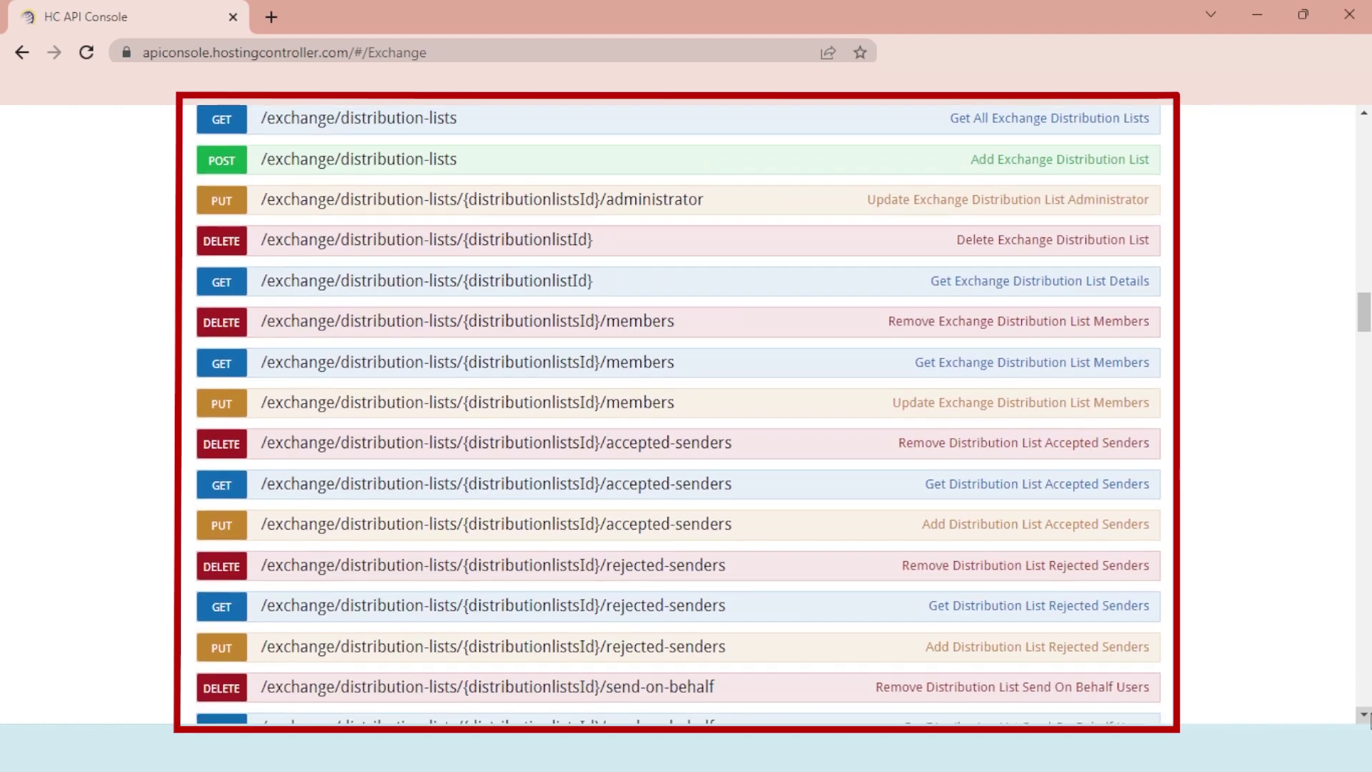
pyautogui.click(1364, 715)
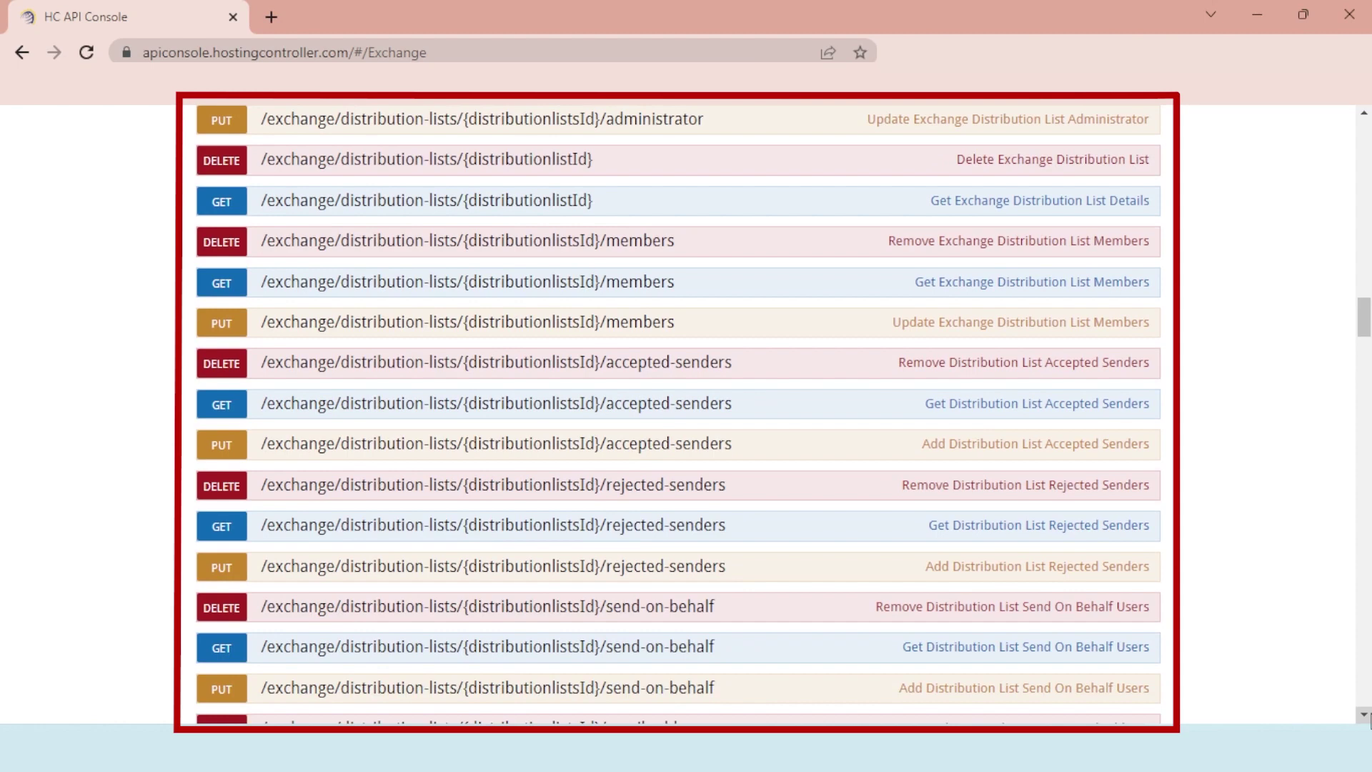
pyautogui.click(1363, 714)
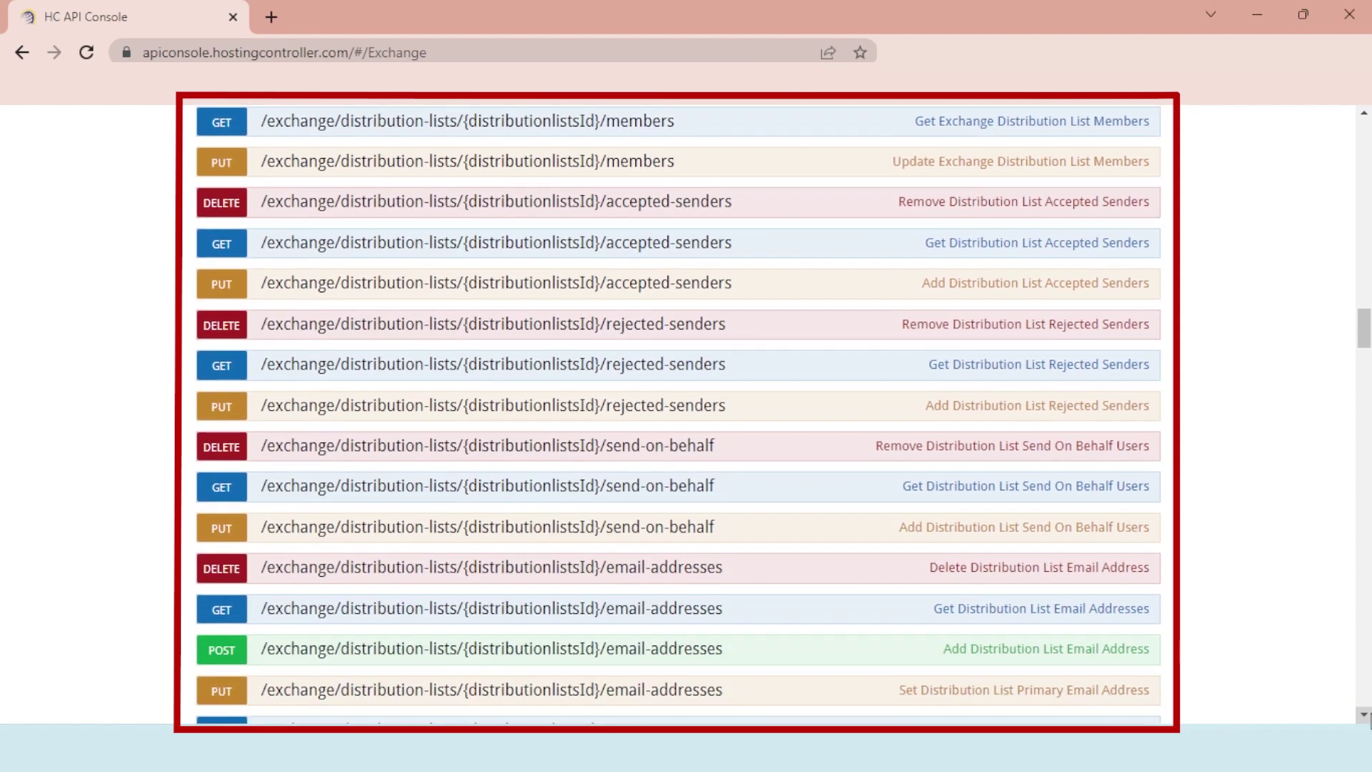
pyautogui.click(1364, 714)
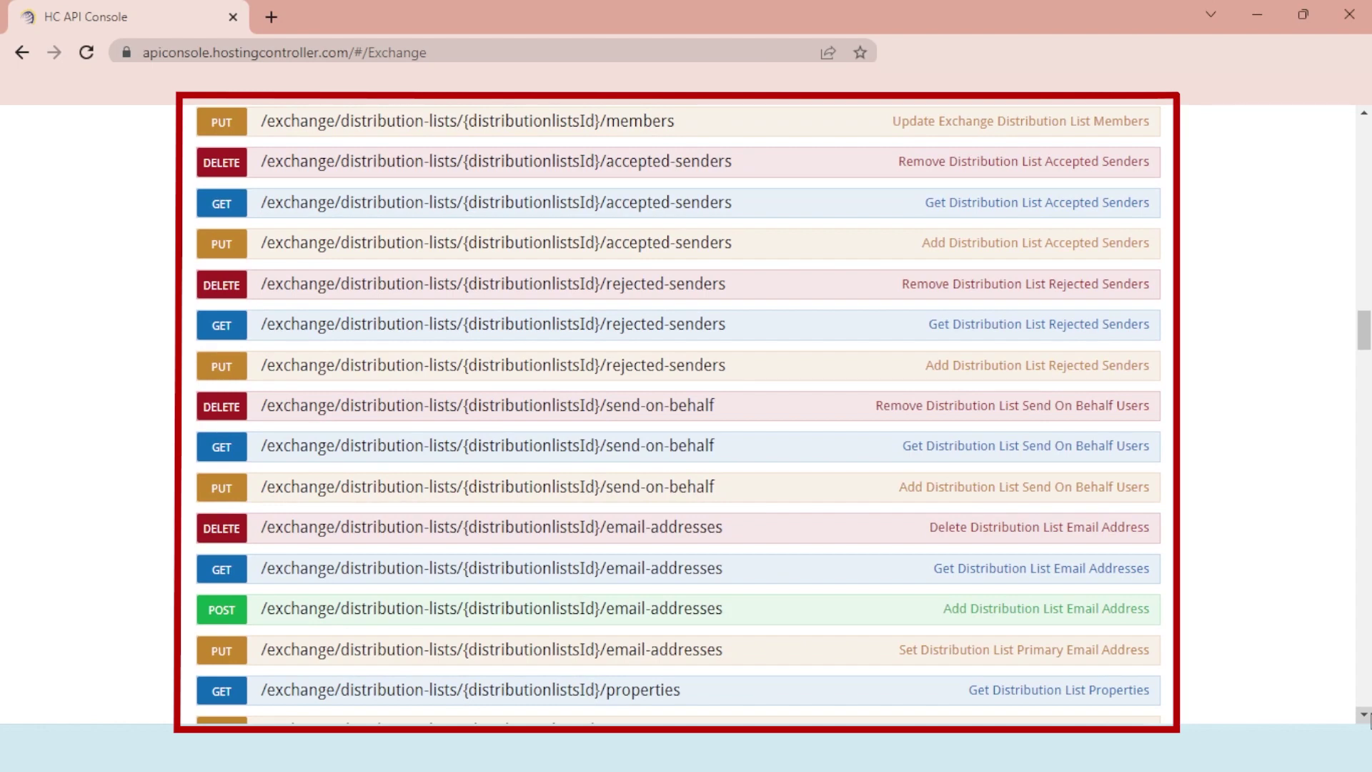
pyautogui.click(1366, 714)
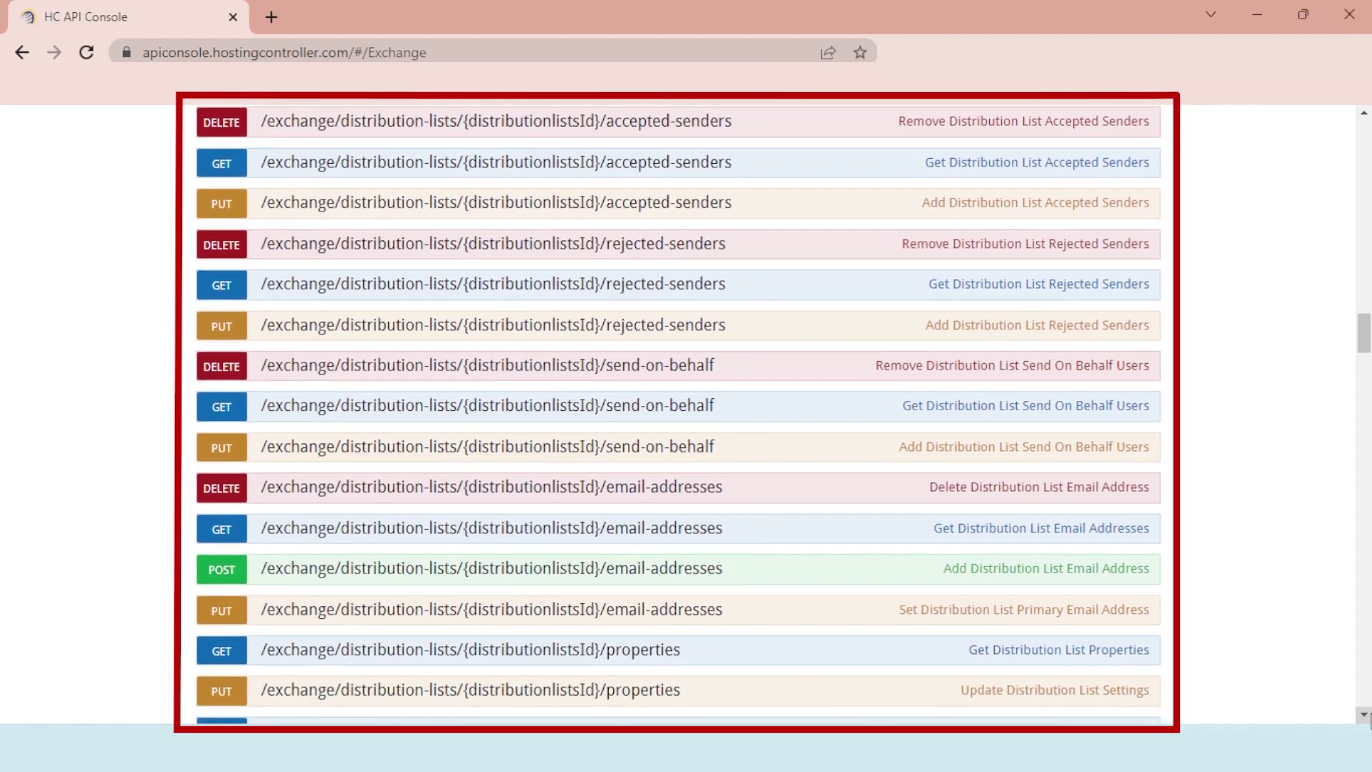